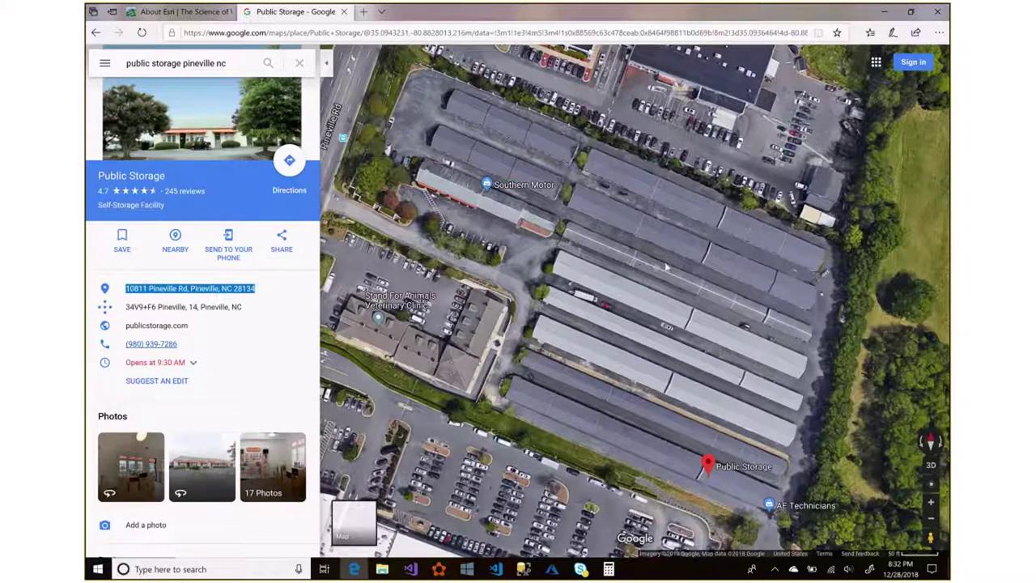
Pan the satellite view to centre the Public Storage buildings in Pineville, NC.
left_click_drag(638, 267, 634, 283)
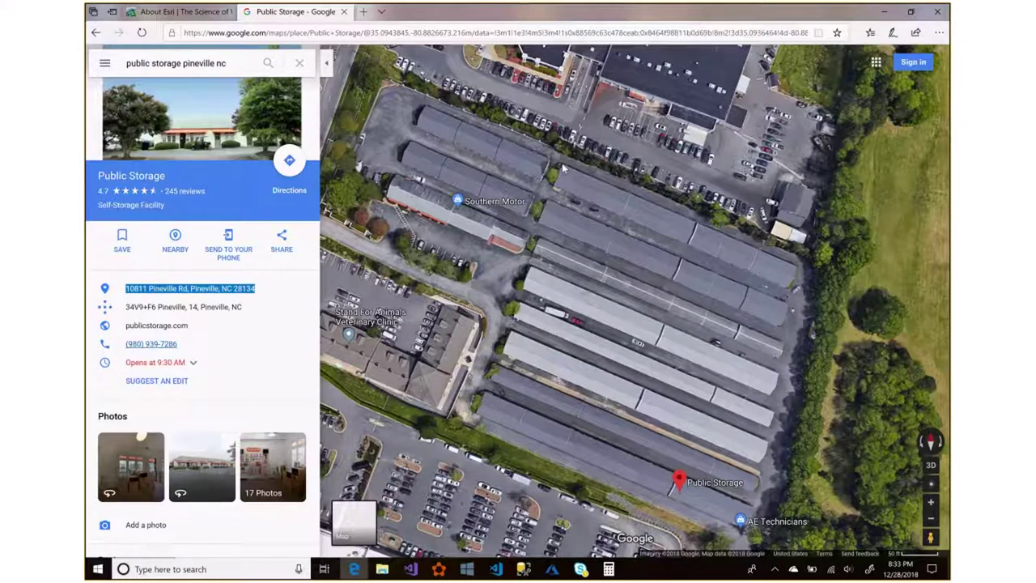
Measure one storage building's closed outline: 11,952.62 ft² area and 777.16 ft perimeter.
right_click(563, 168)
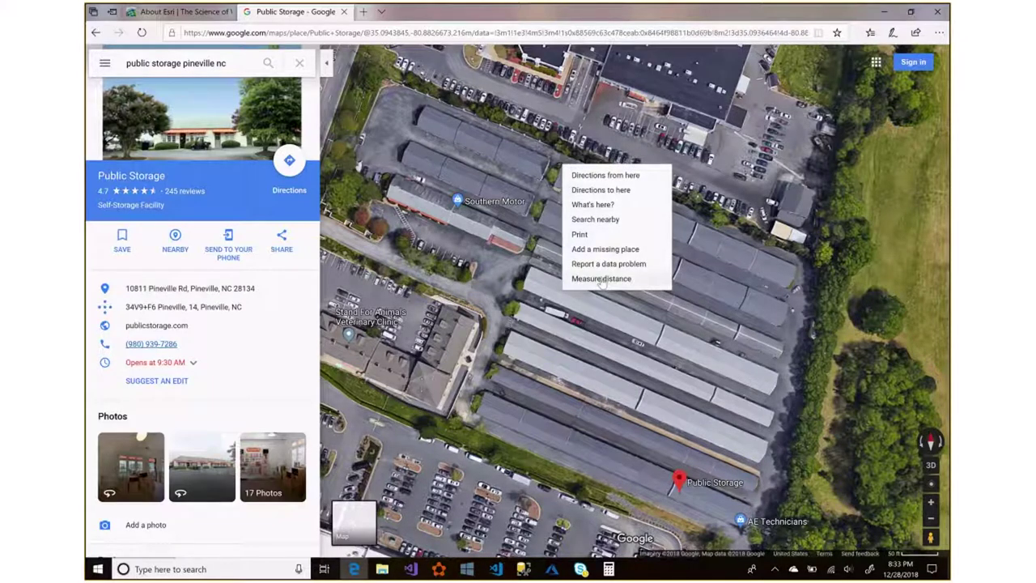
left_click(600, 278)
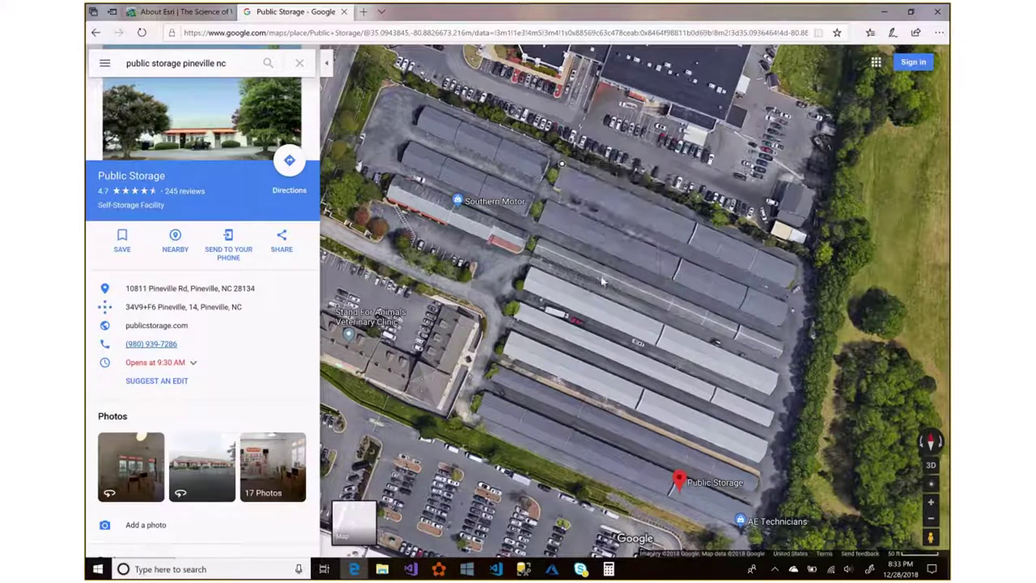
left_click(796, 265)
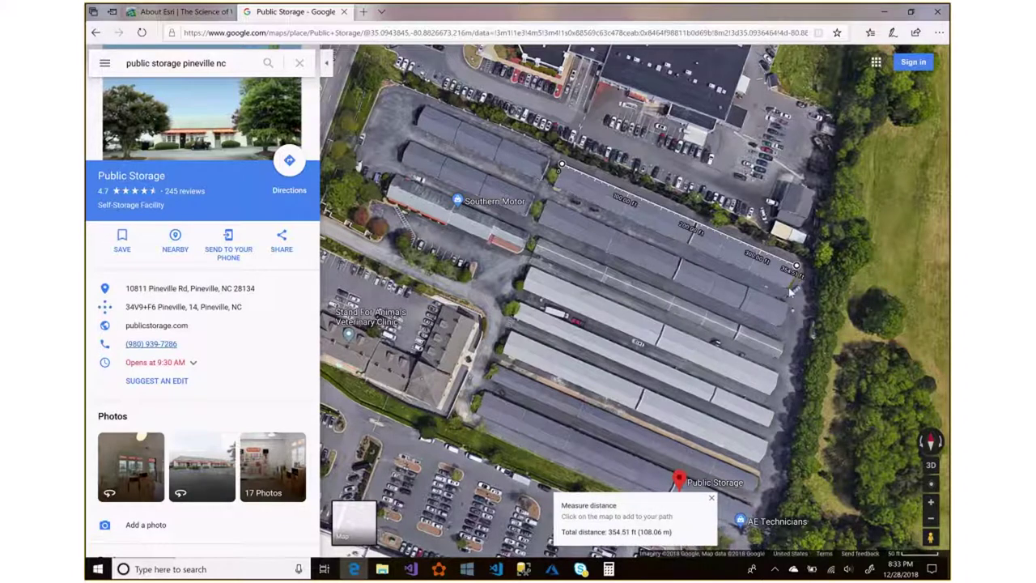
left_click(788, 287)
left_click(552, 186)
left_click(563, 166)
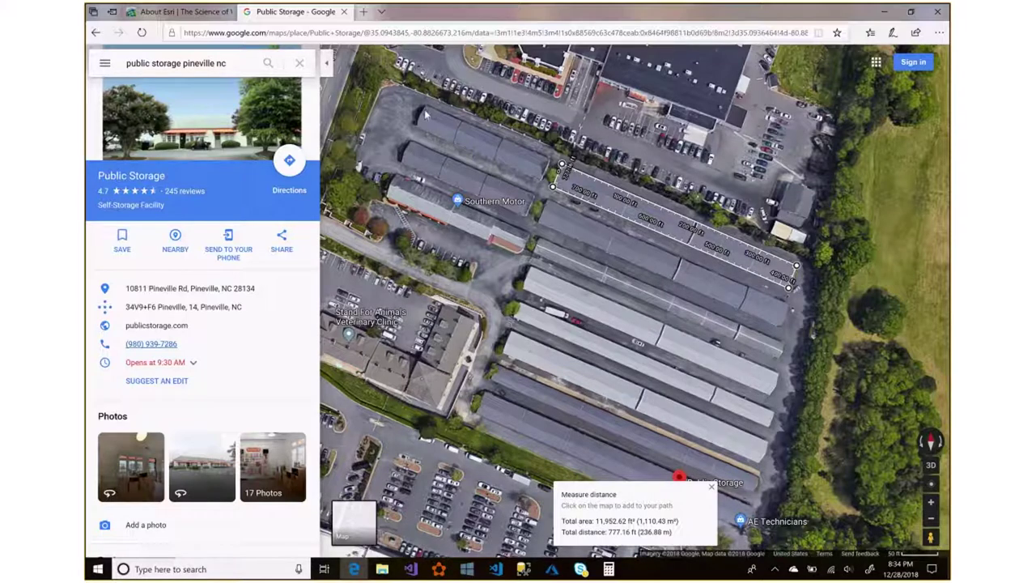
Go to the About Esri page and bring up the Esri Accounts sign-in page.
left_click(178, 16)
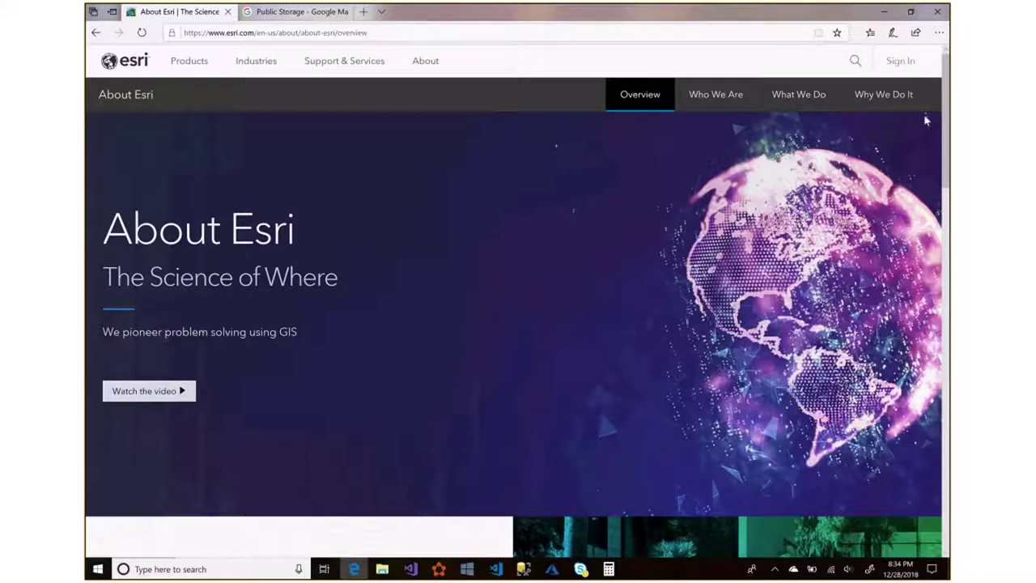
left_click(896, 61)
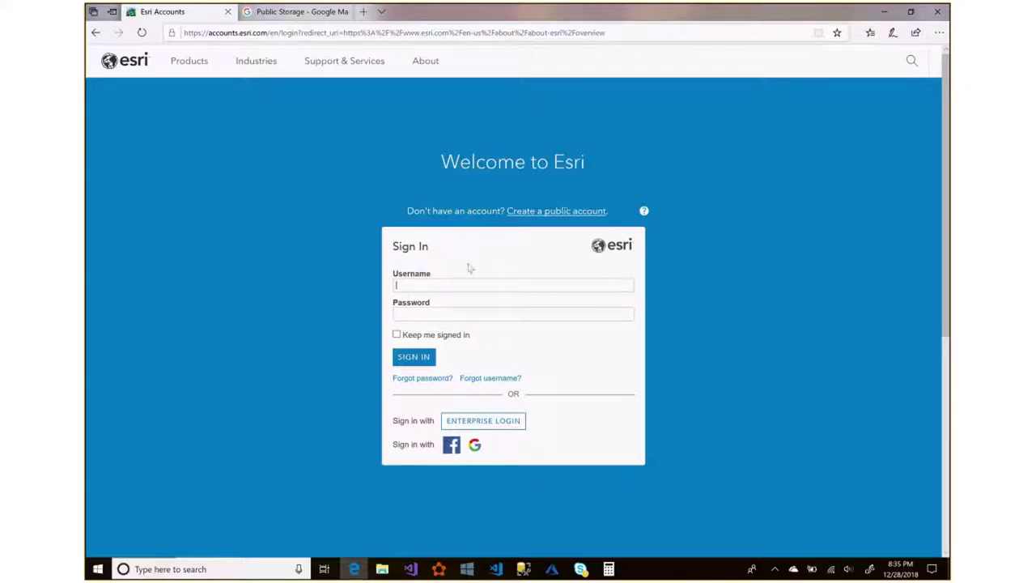
Sign in to the Esri account with the account username and password.
key("Tab")
type("•••••••••••••••")
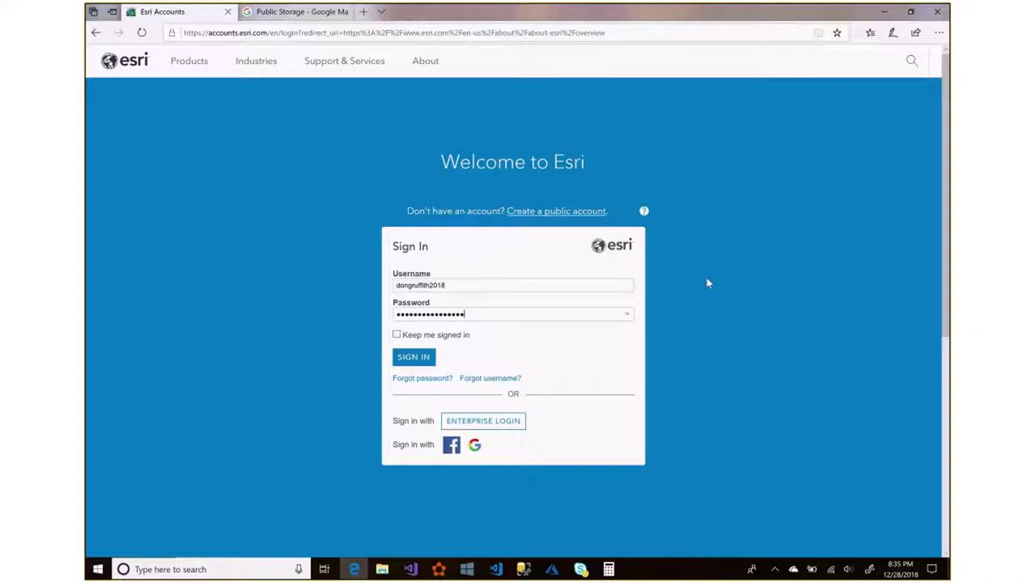
left_click(418, 361)
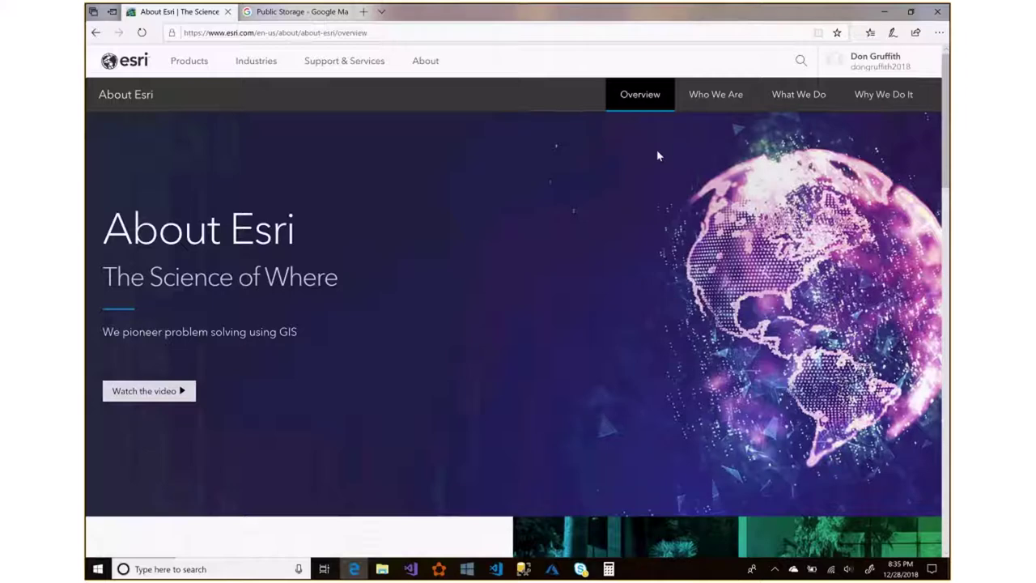
left_click(872, 63)
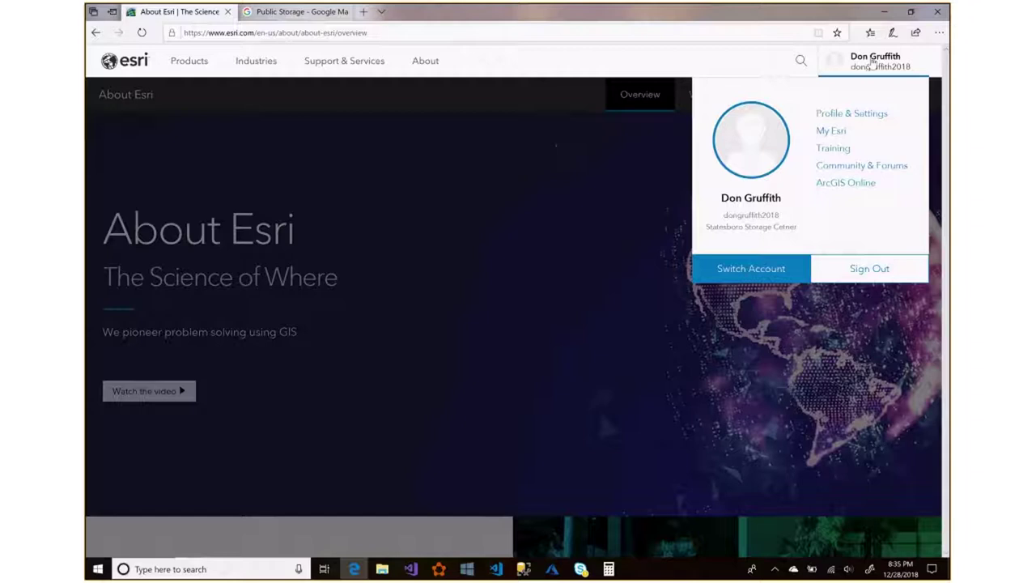
left_click(854, 116)
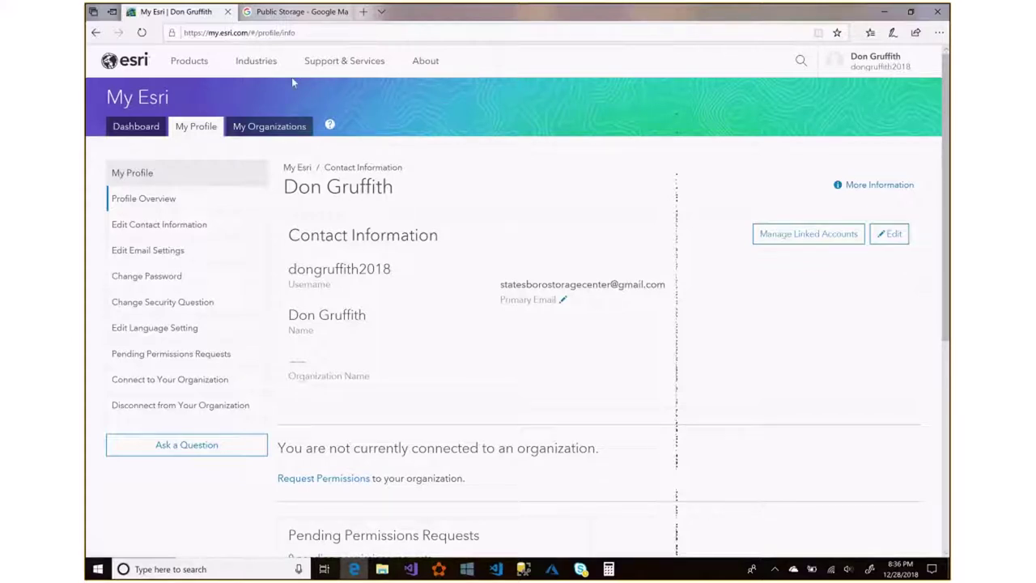
left_click(95, 32)
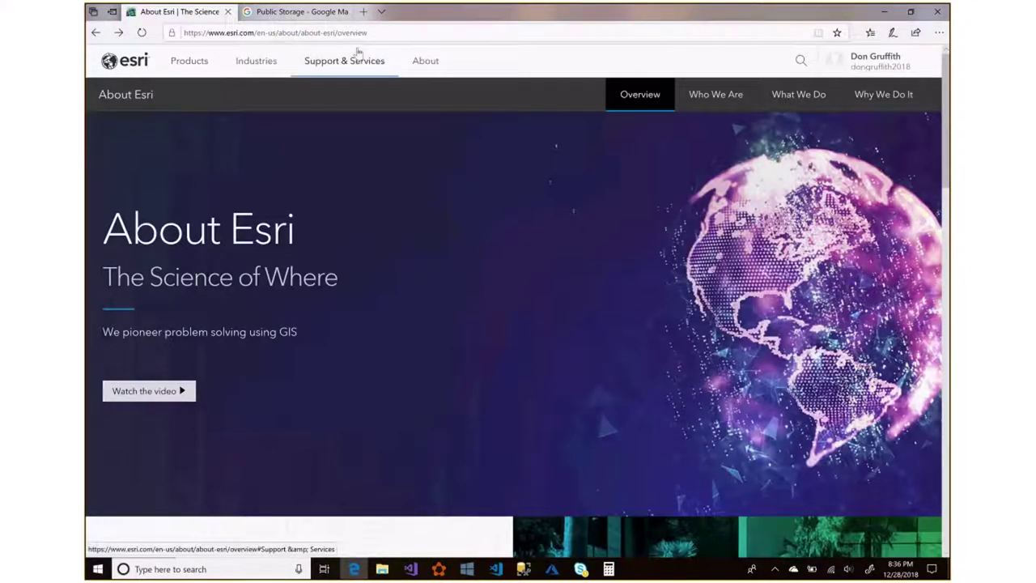
left_click(414, 30)
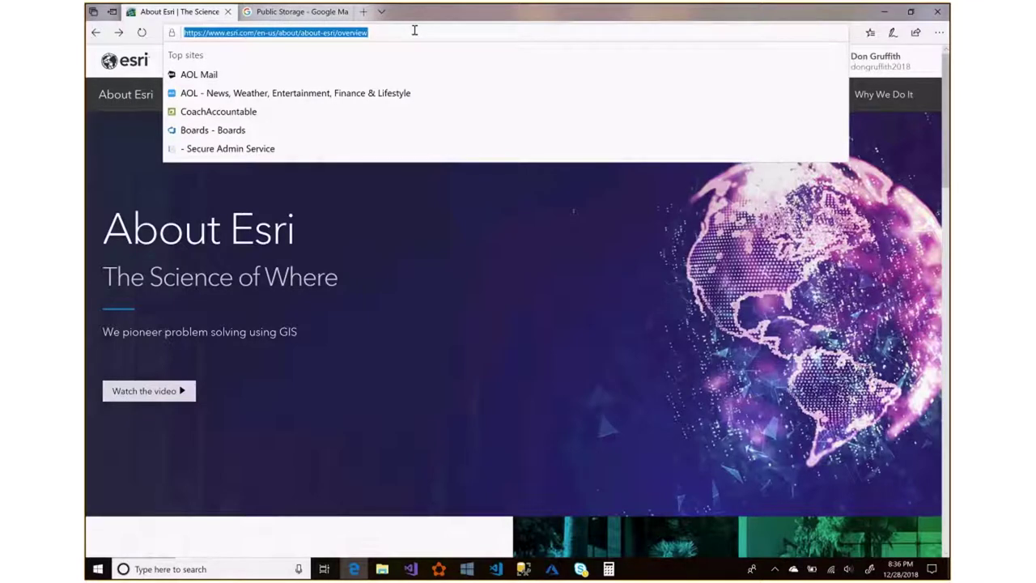
Go to arcgis.com, sign in, and start a new blank My Map in Map Viewer.
type("arc")
key("Return")
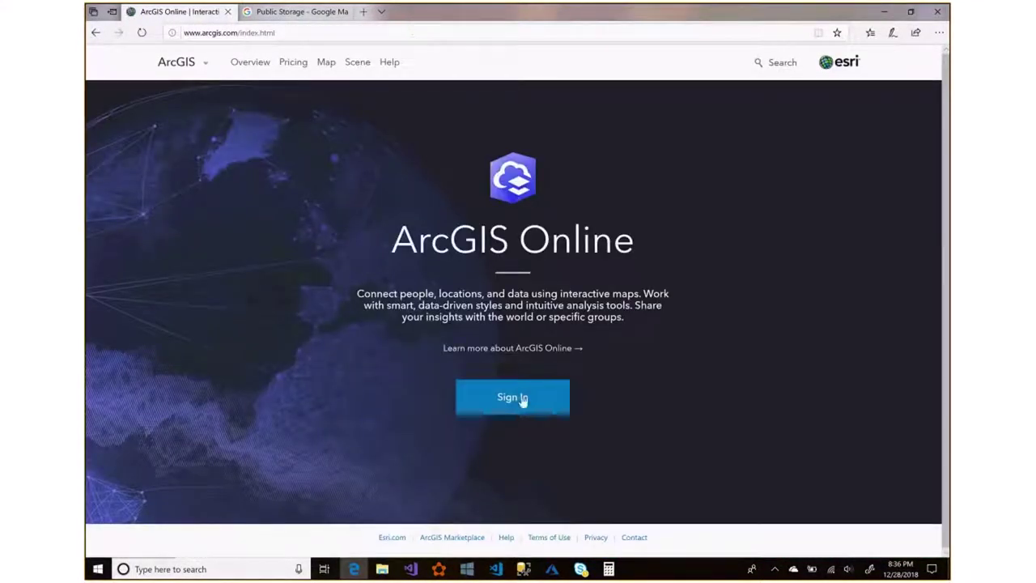
left_click(521, 398)
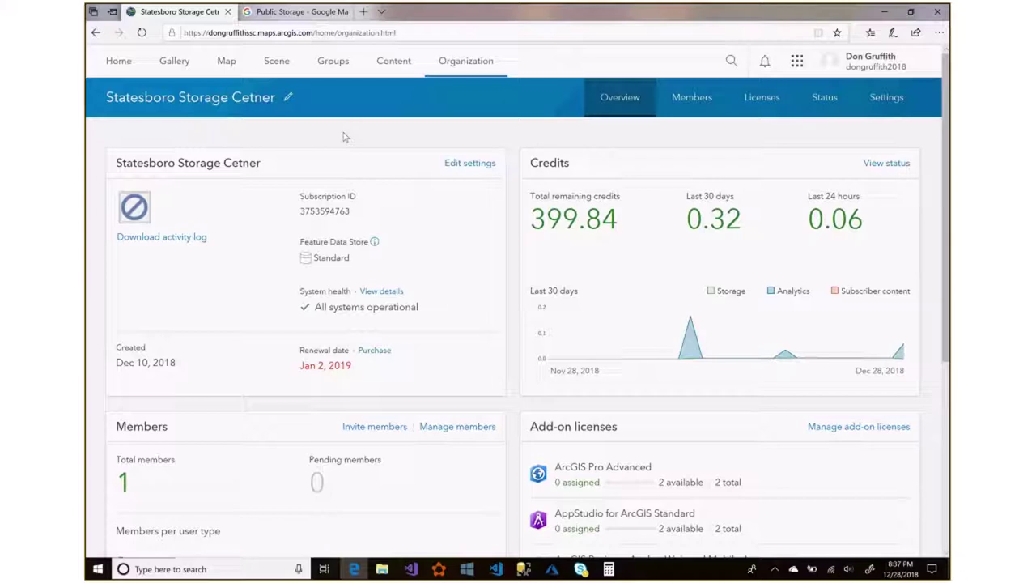
left_click(227, 61)
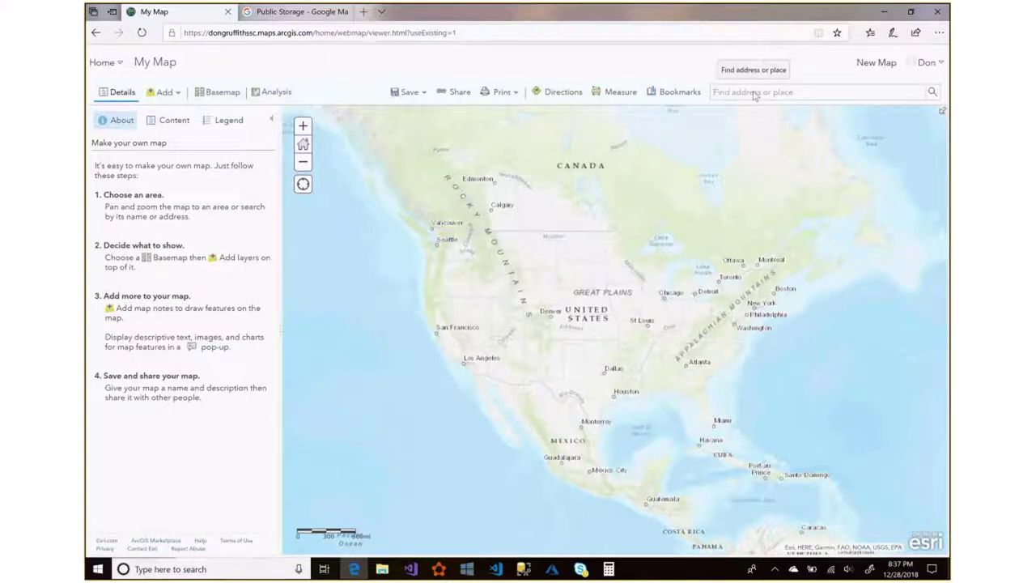
Copy the storage facility's street address from Google Maps into the Map Viewer place search.
left_click(320, 14)
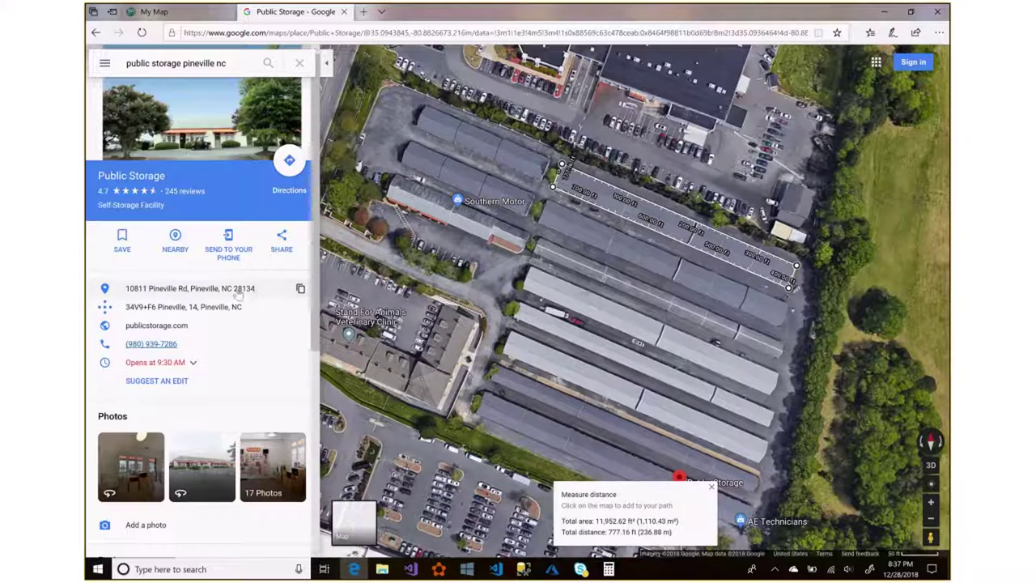
triple_click(126, 296)
key("ctrl+c")
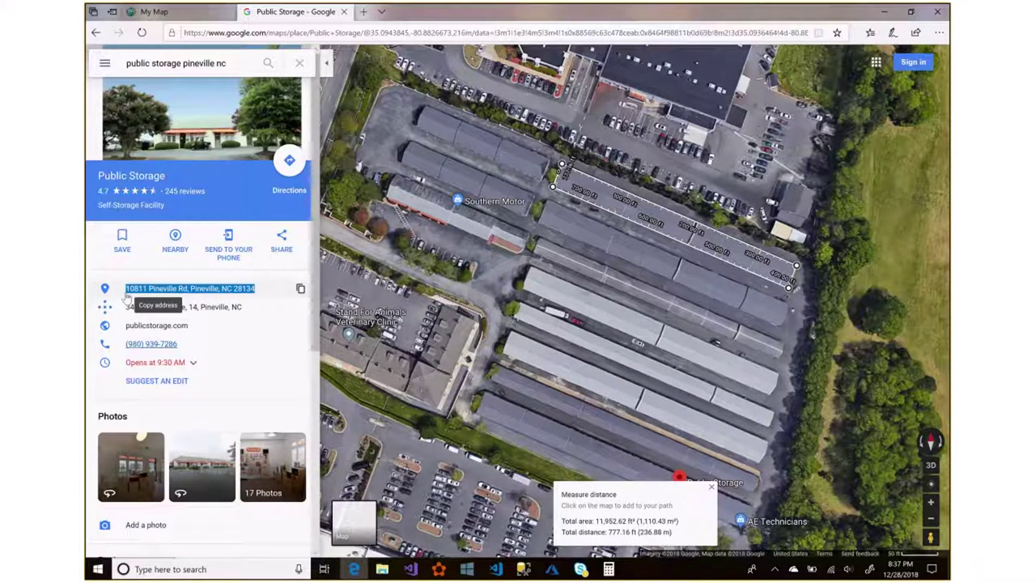
left_click(183, 16)
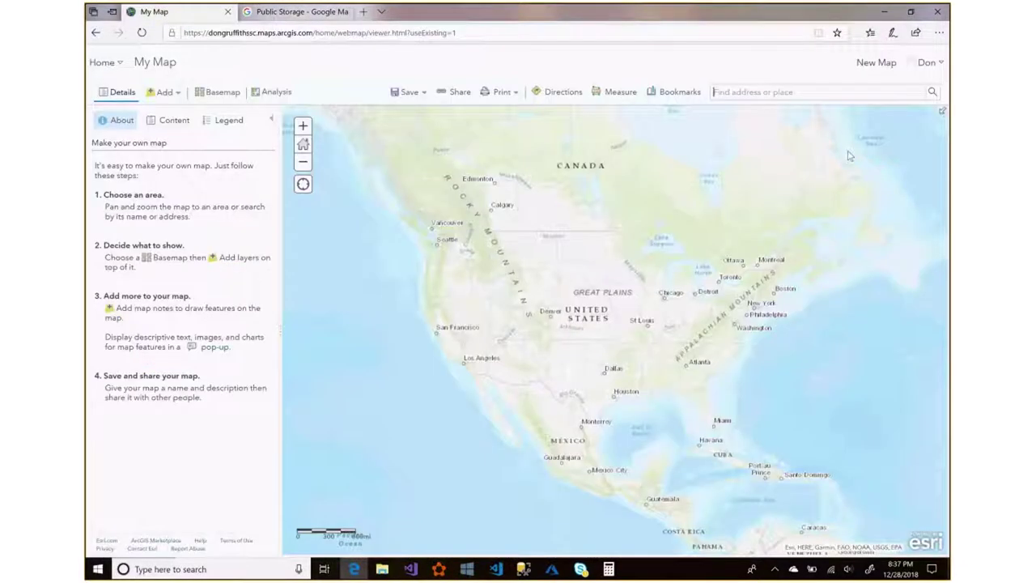
left_click(799, 93)
key("ctrl+v")
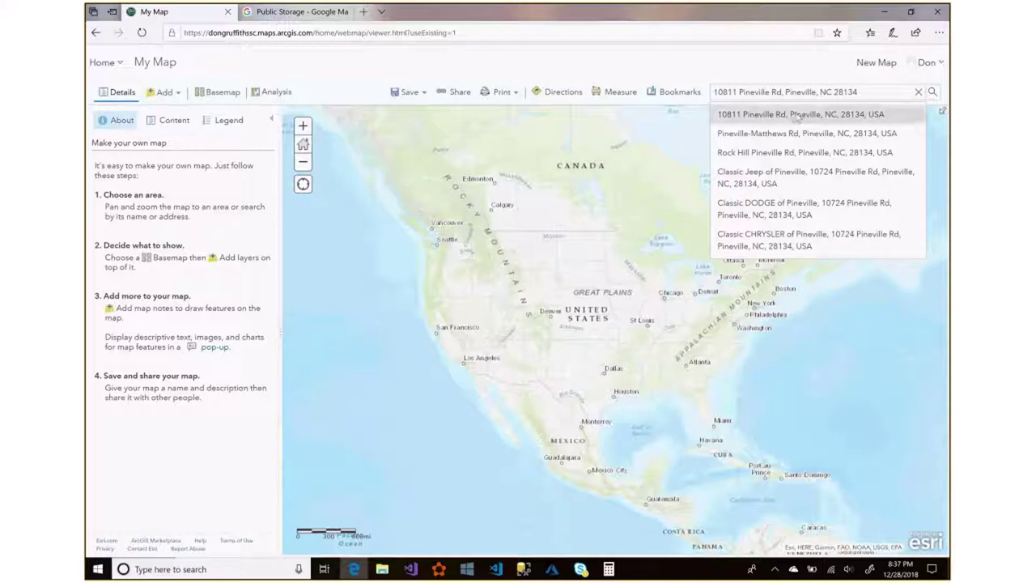
Locate the storage facility's address and save its pin as a Map Notes layer.
left_click(797, 115)
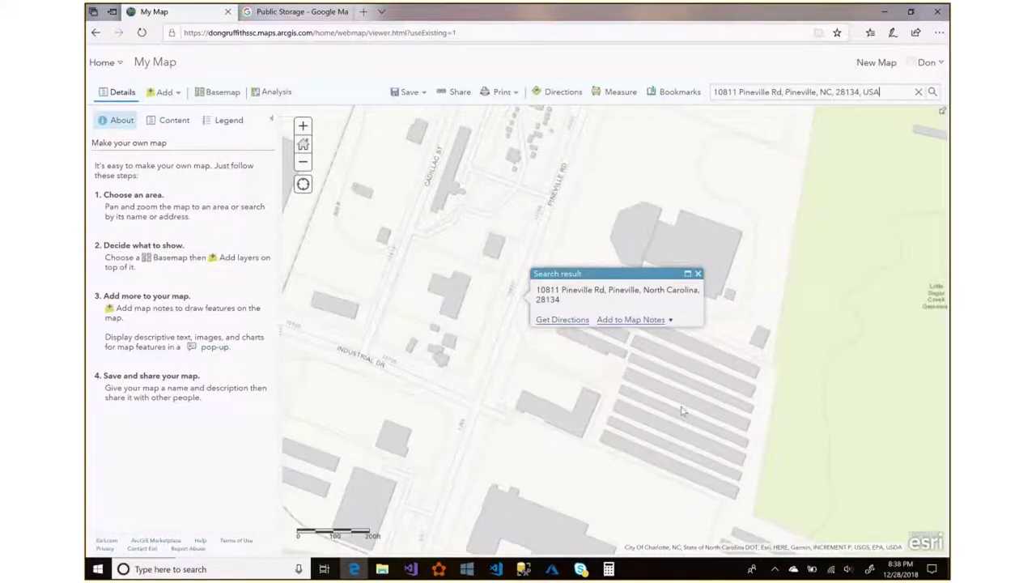
left_click(631, 320)
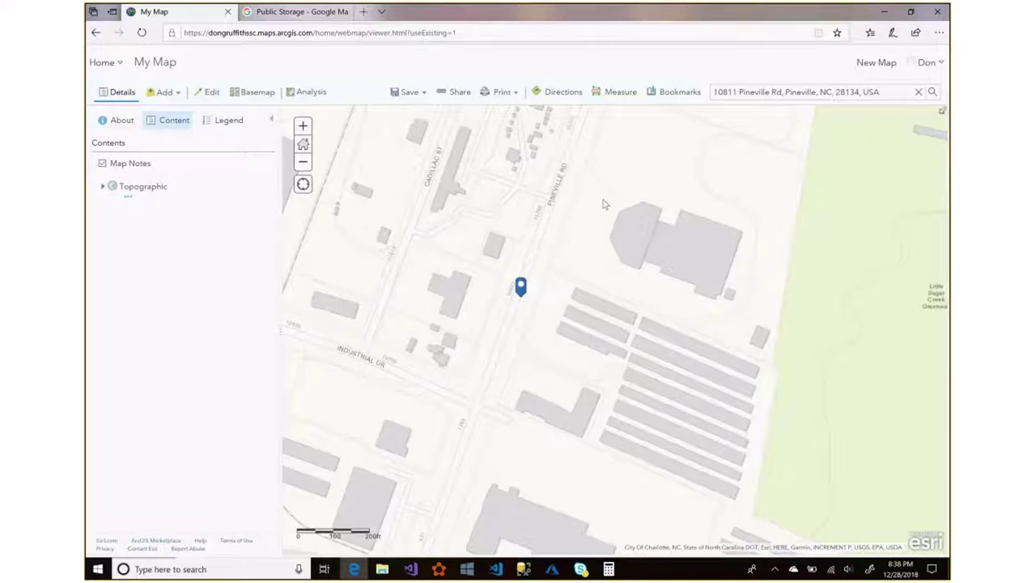
Rename the Map Notes layer to 'Subject Property'.
mouse_move(144, 167)
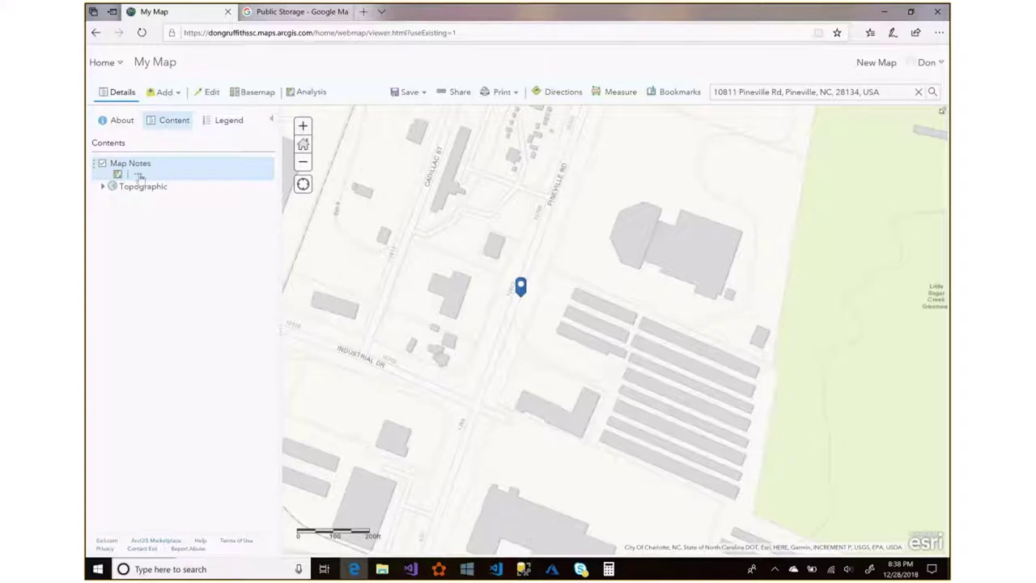
left_click(139, 176)
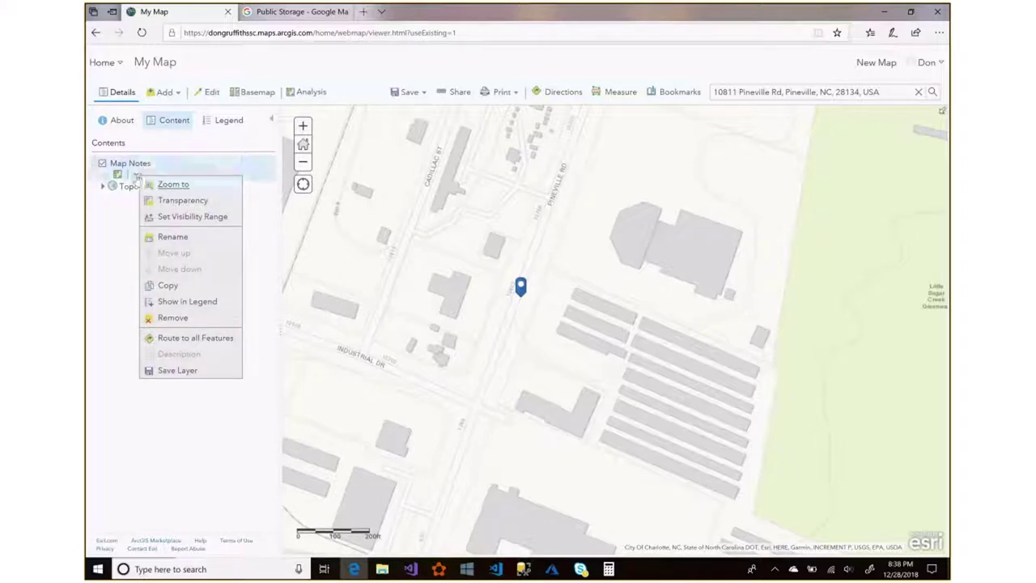
left_click(173, 235)
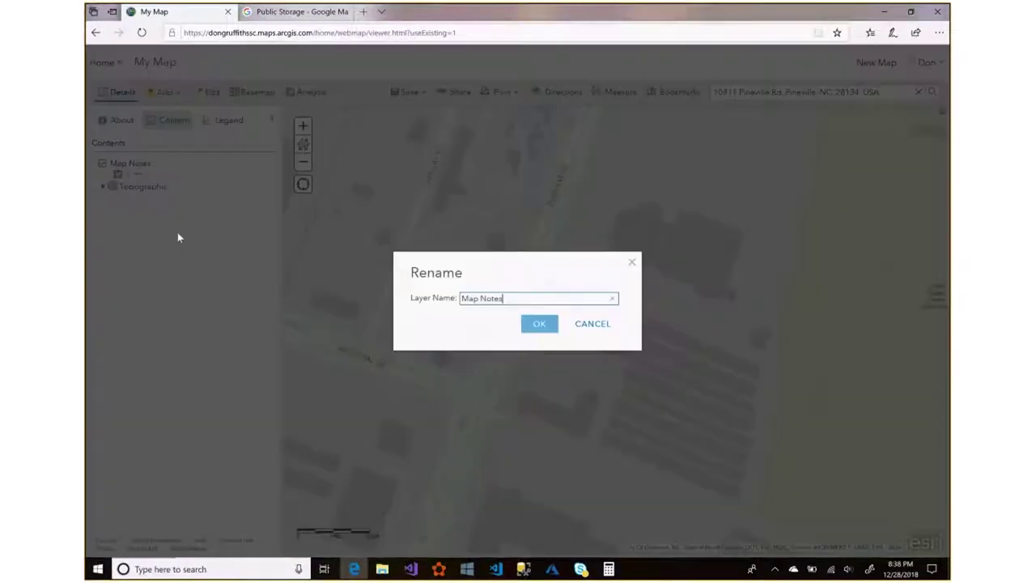
key("BackSpace")
key("BackSpace")
key("BackSpace")
key("BackSpace")
key("BackSpace")
key("BackSpace")
key("BackSpace")
key("BackSpace")
key("BackSpace")
type("Subject Property")
left_click(534, 325)
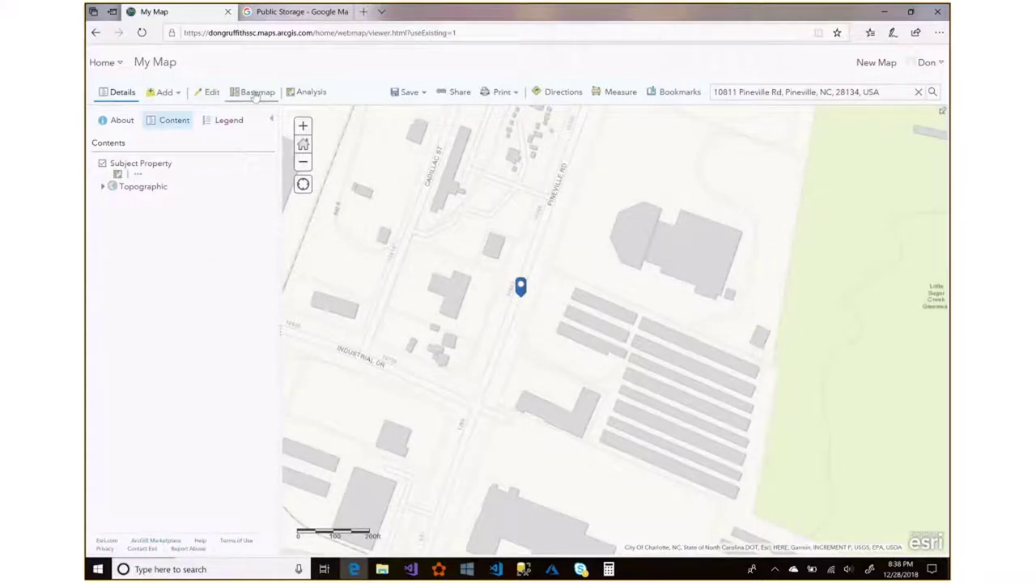
Switch the basemap from Topographic to Imagery and zoom out one level.
left_click(255, 93)
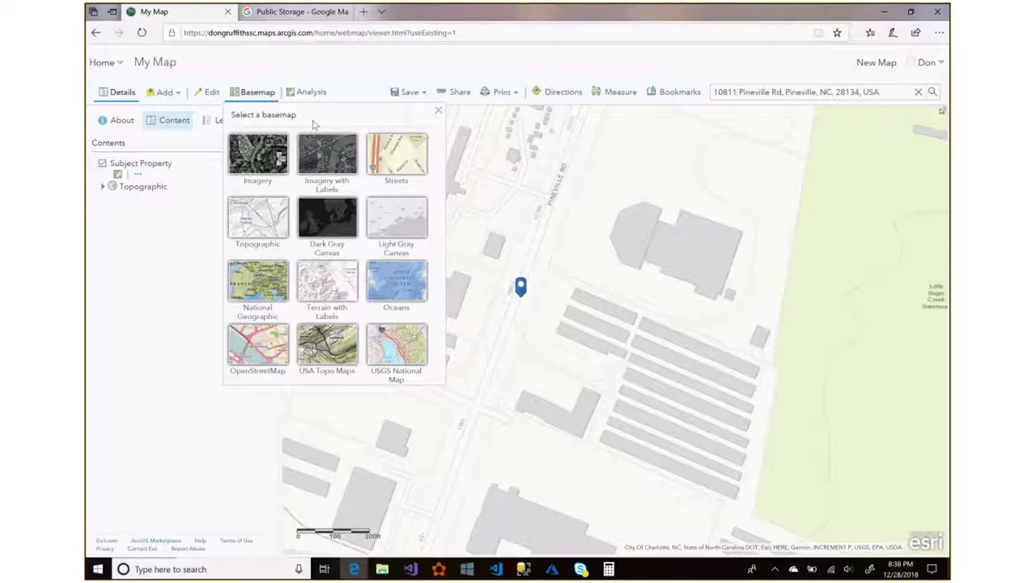
left_click(262, 162)
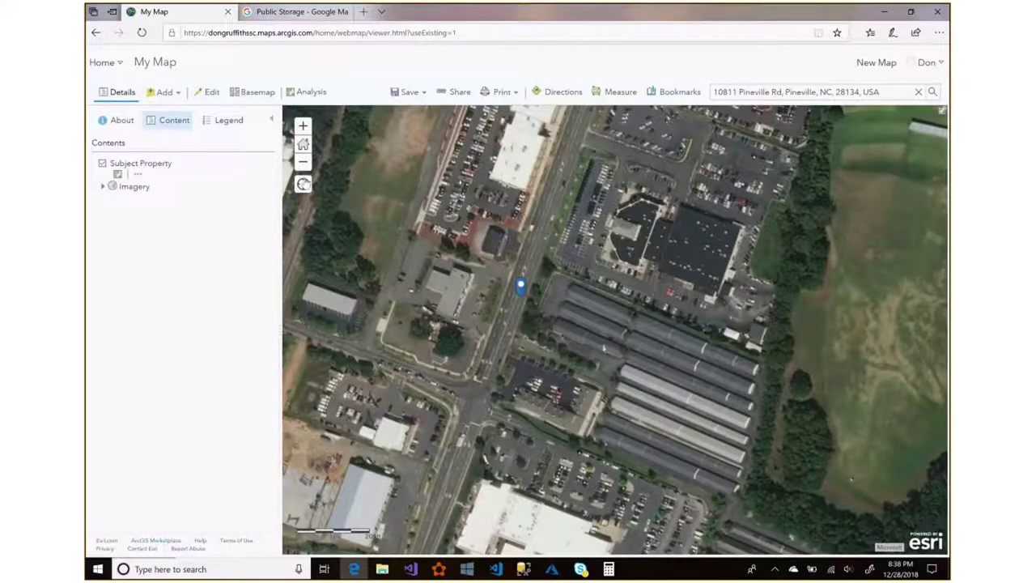
left_click(303, 164)
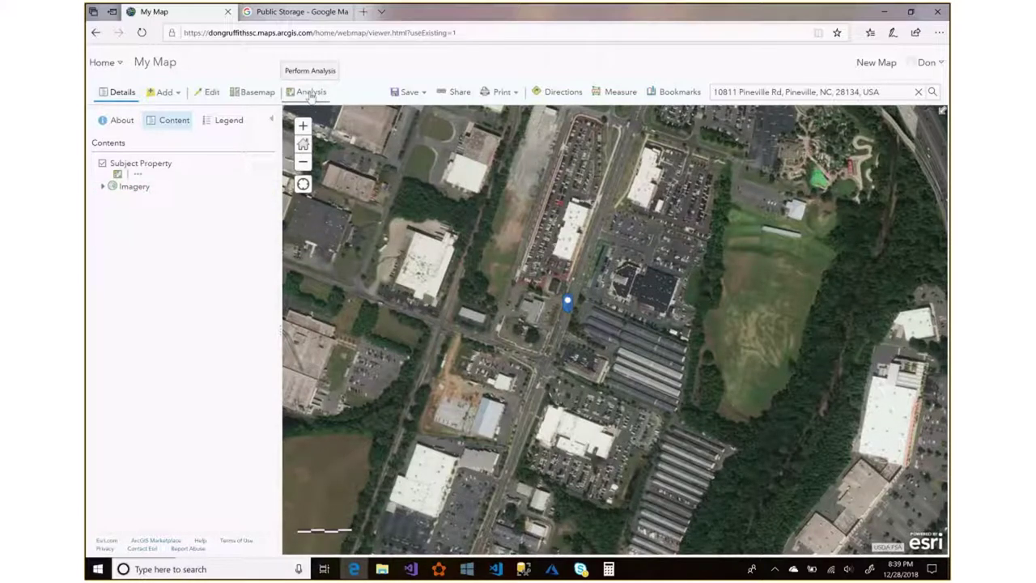
Expand the Use Proximity analysis tools and launch Create Buffers on Subject Property.
left_click(310, 94)
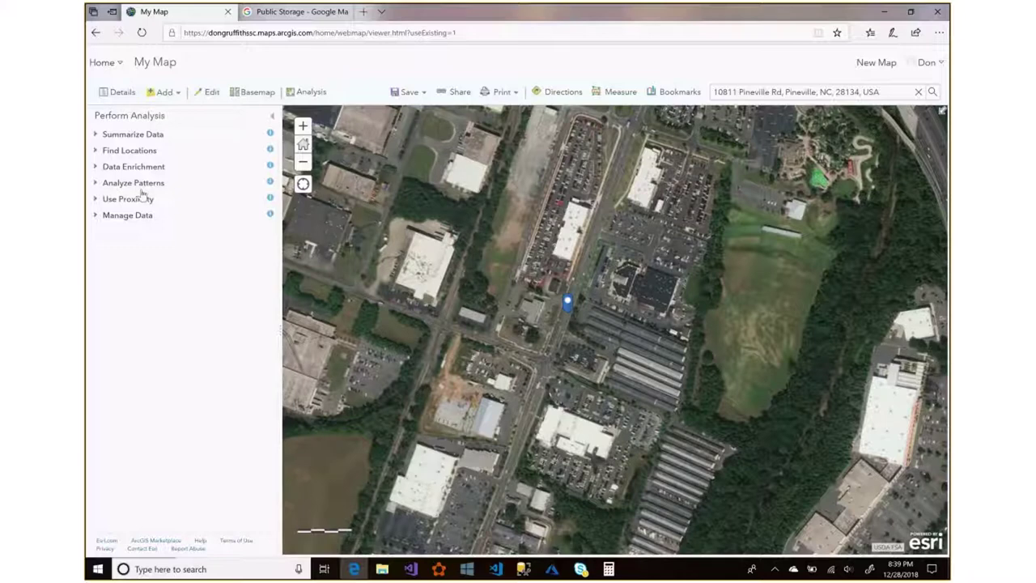
left_click(97, 200)
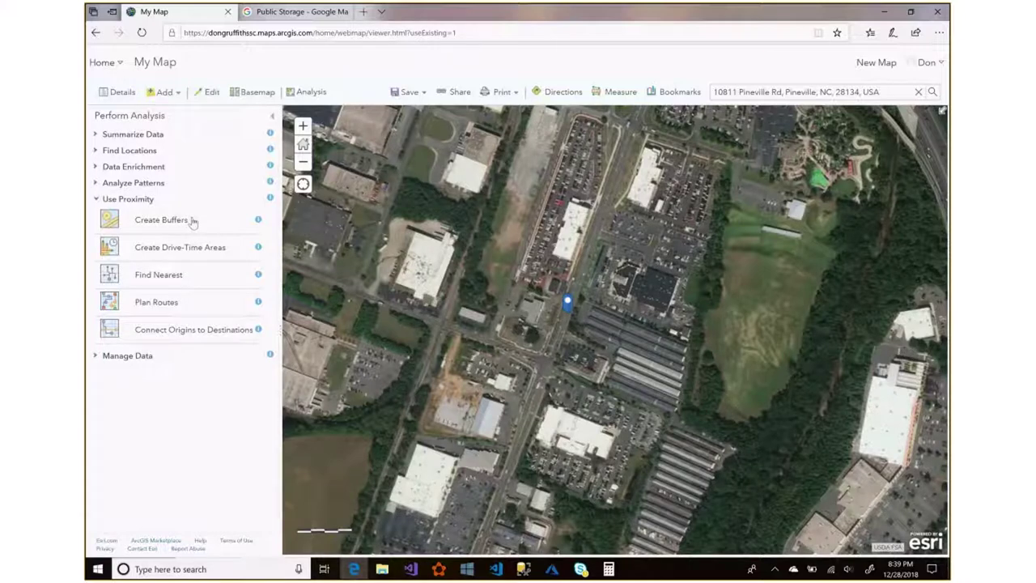
left_click(162, 220)
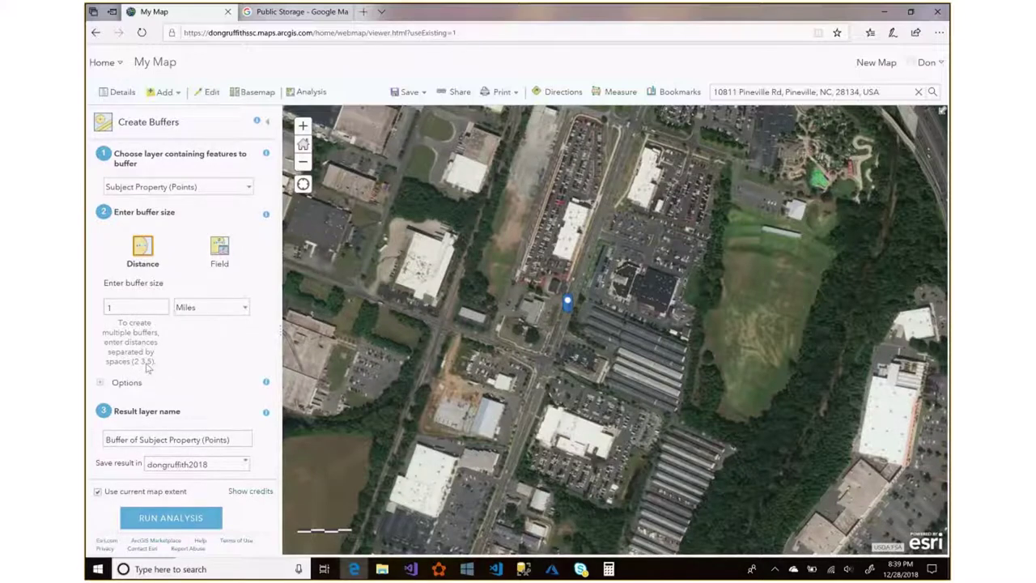
Buffer Subject Property at 1, 3 and 5 miles into a layer named '1 3 5 mile radius'.
left_click(122, 306)
type("3 5")
left_click(235, 439)
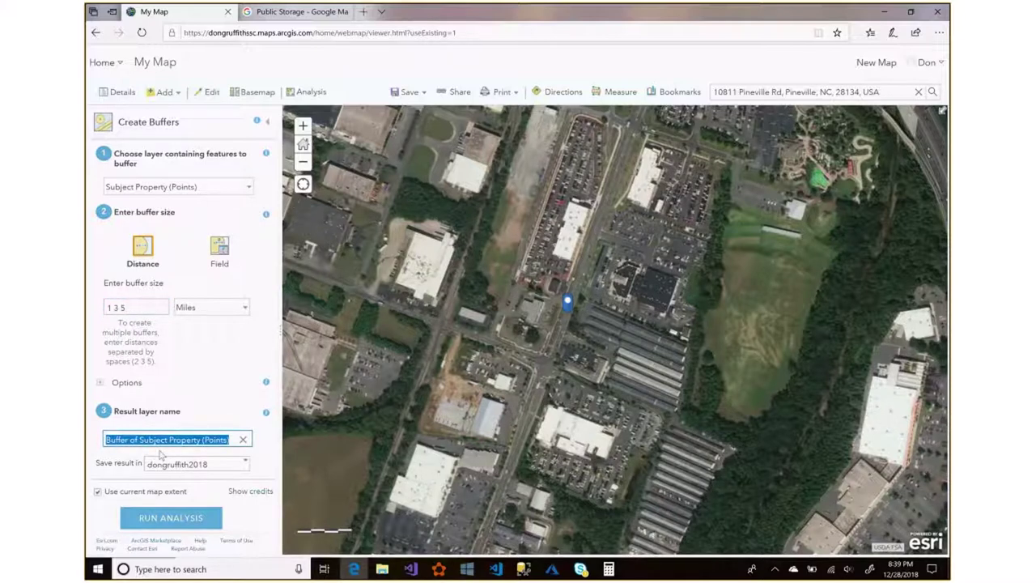
key("BackSpace")
type("1 3 5")
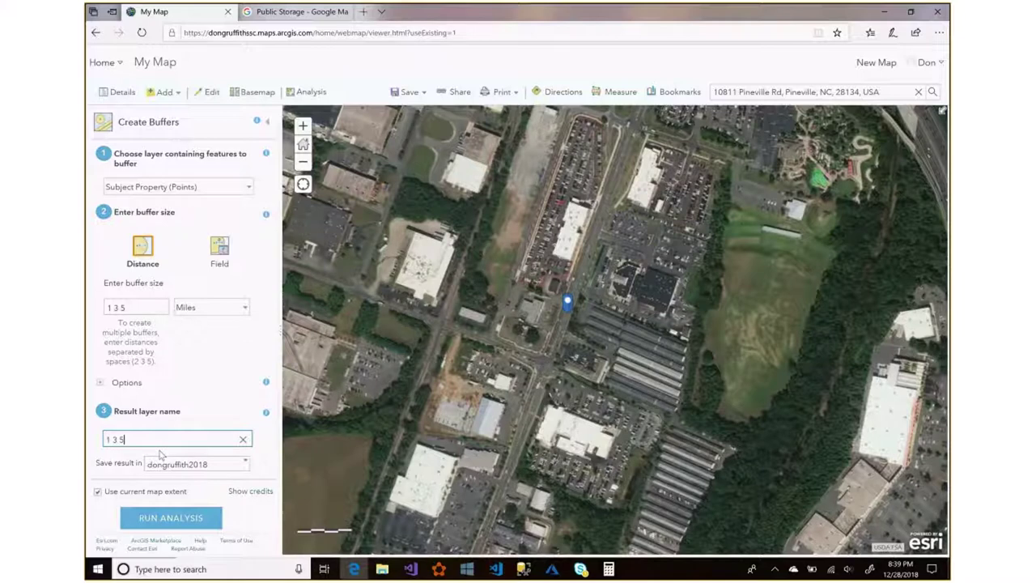
type(" mile radius")
left_click(171, 518)
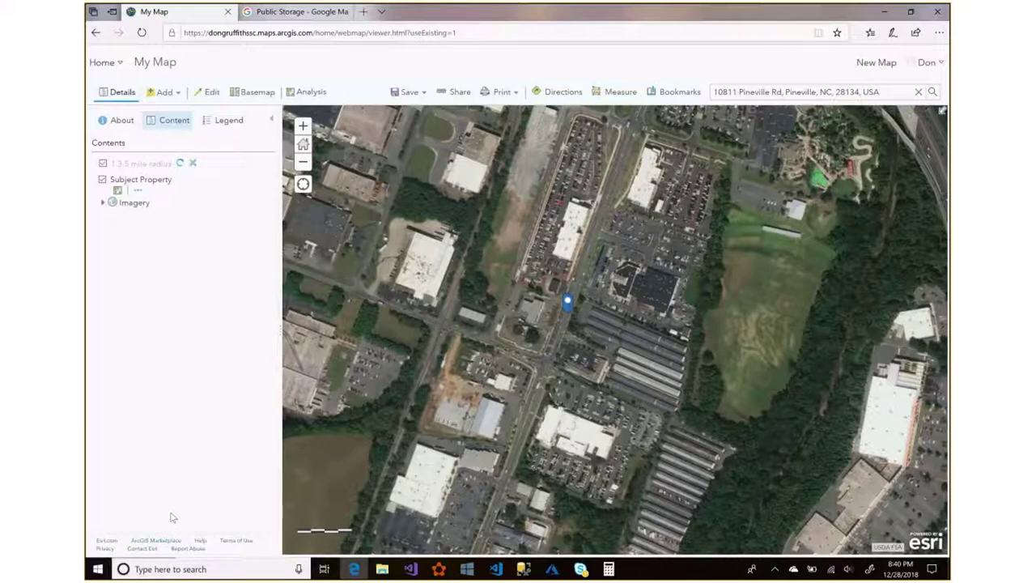
left_click(303, 162)
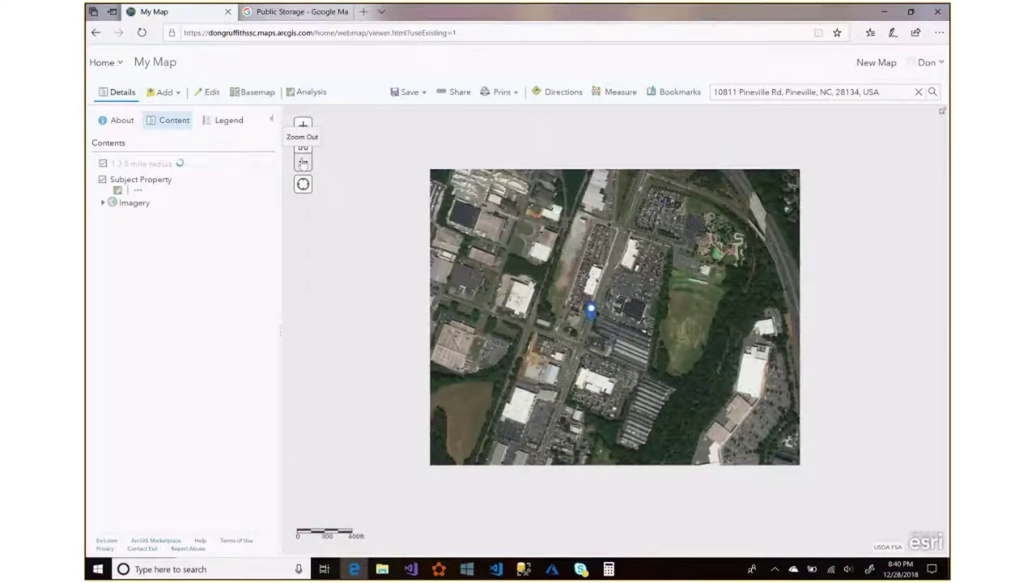
Zoom out until all three buffer rings around Subject Property are fully visible.
left_click(303, 163)
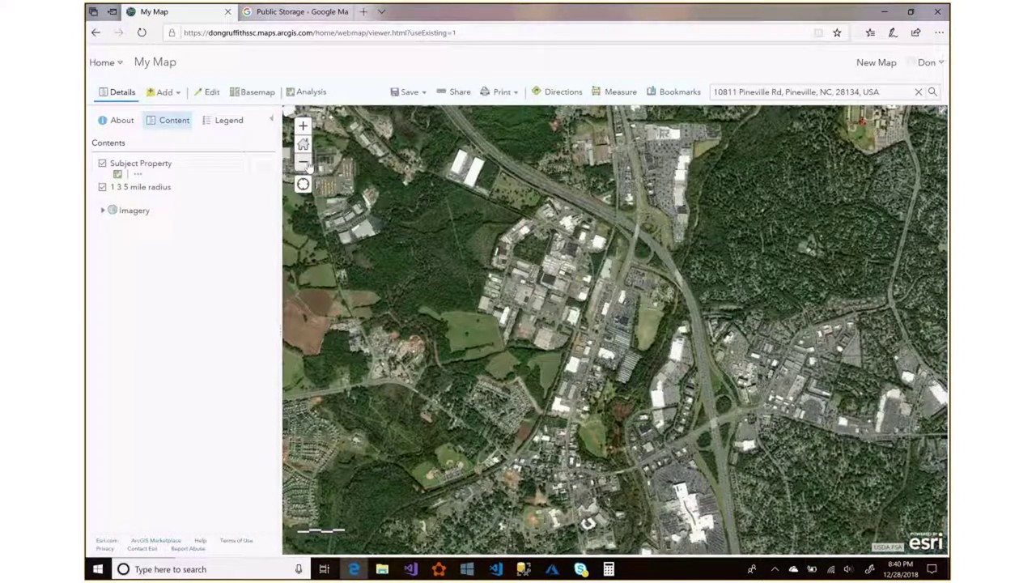
left_click(305, 164)
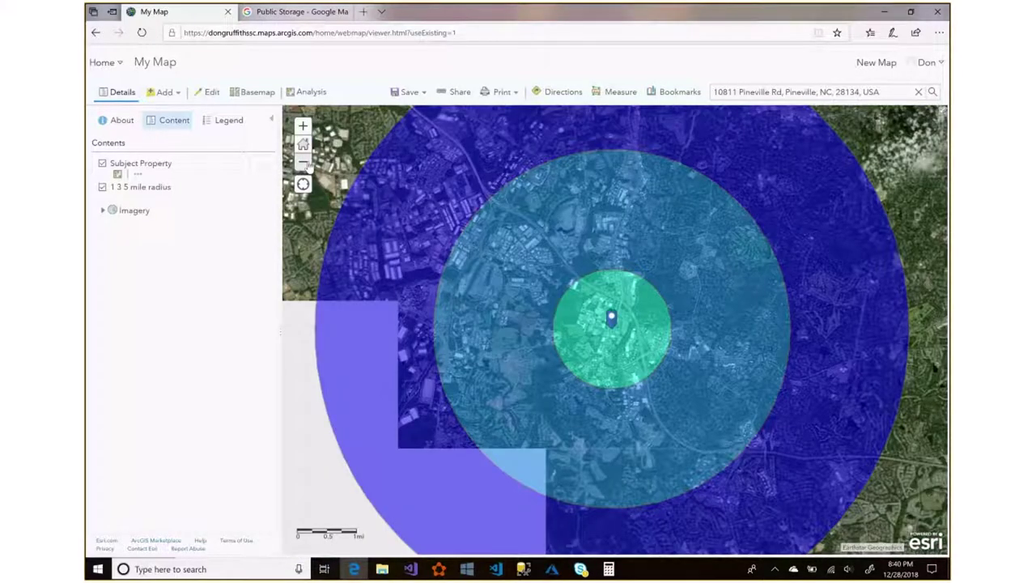
left_click(304, 162)
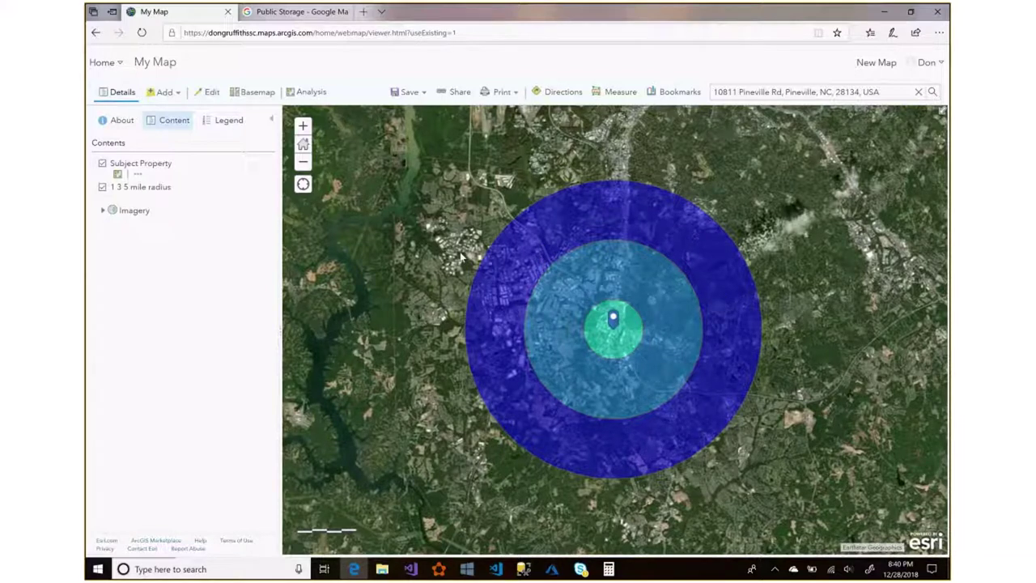
mouse_move(213, 203)
left_click(310, 94)
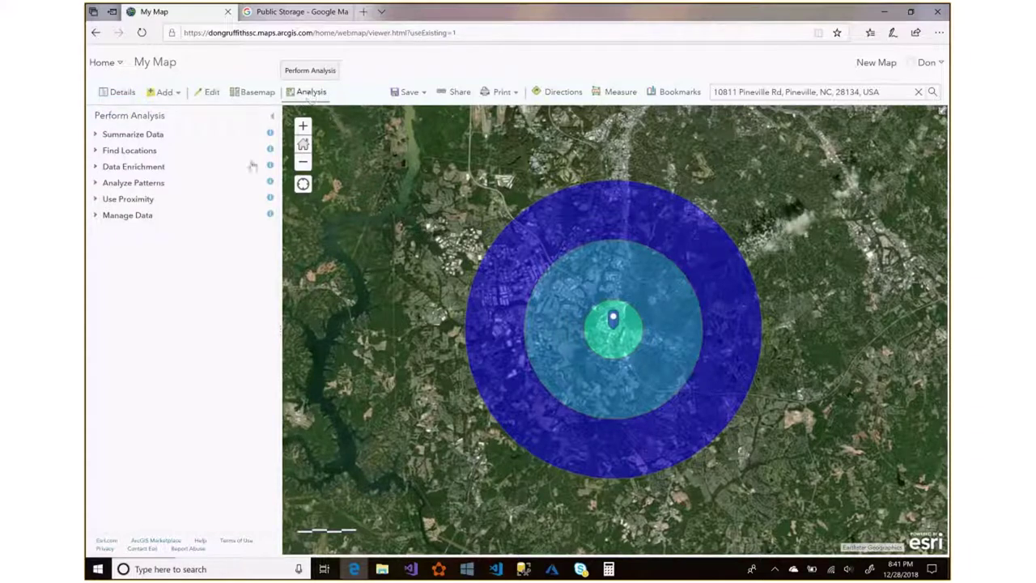
Start Enrich Layer from Data Enrichment with 1_3_5_mile_radius as the input layer.
left_click(119, 168)
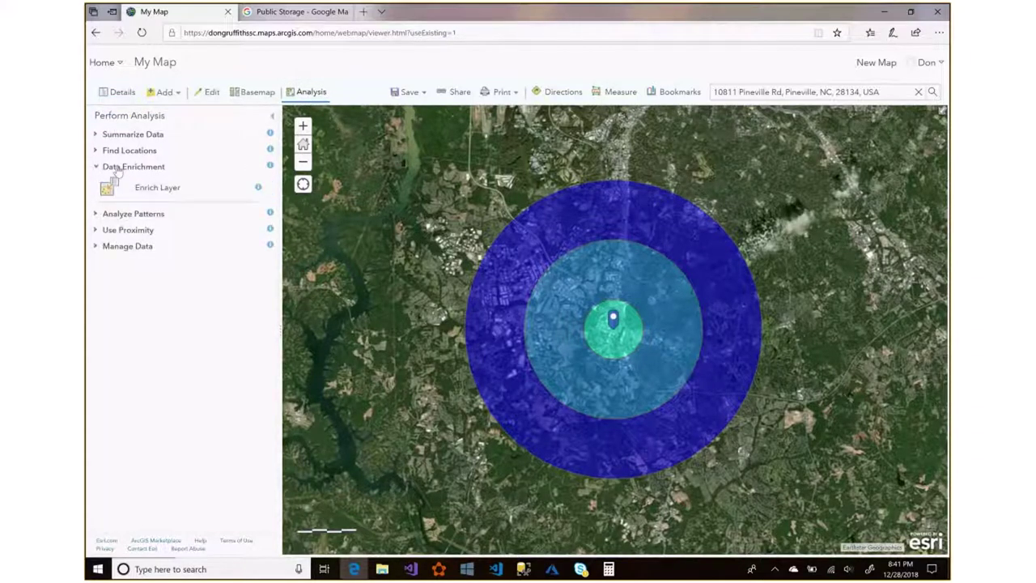
left_click(152, 189)
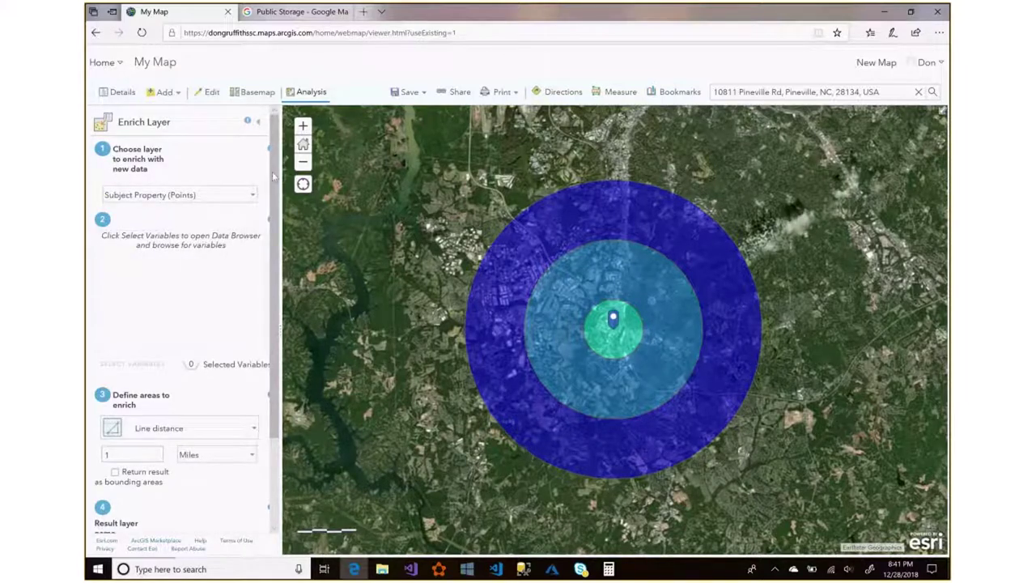
left_click_drag(273, 176, 276, 183)
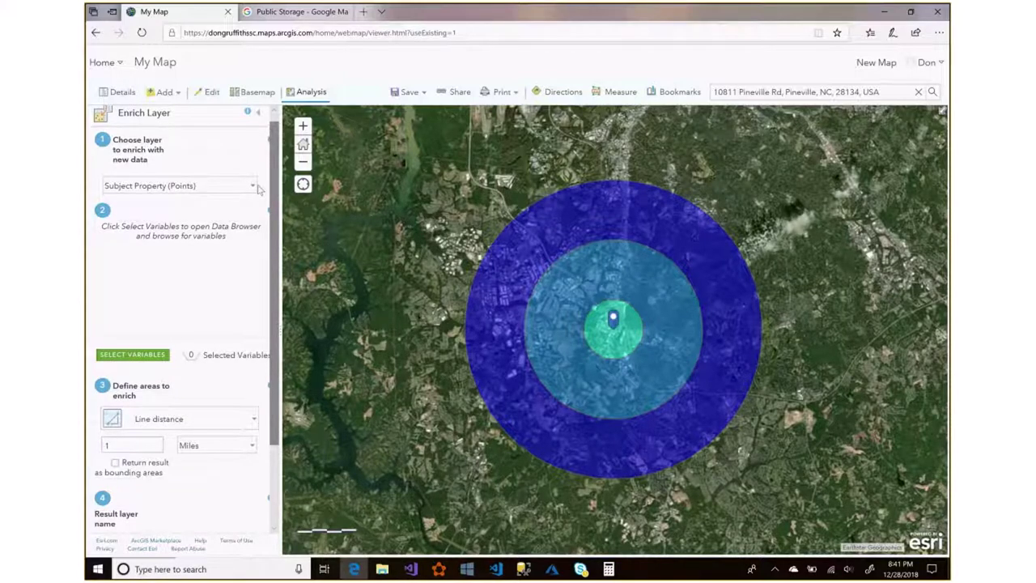
left_click(258, 188)
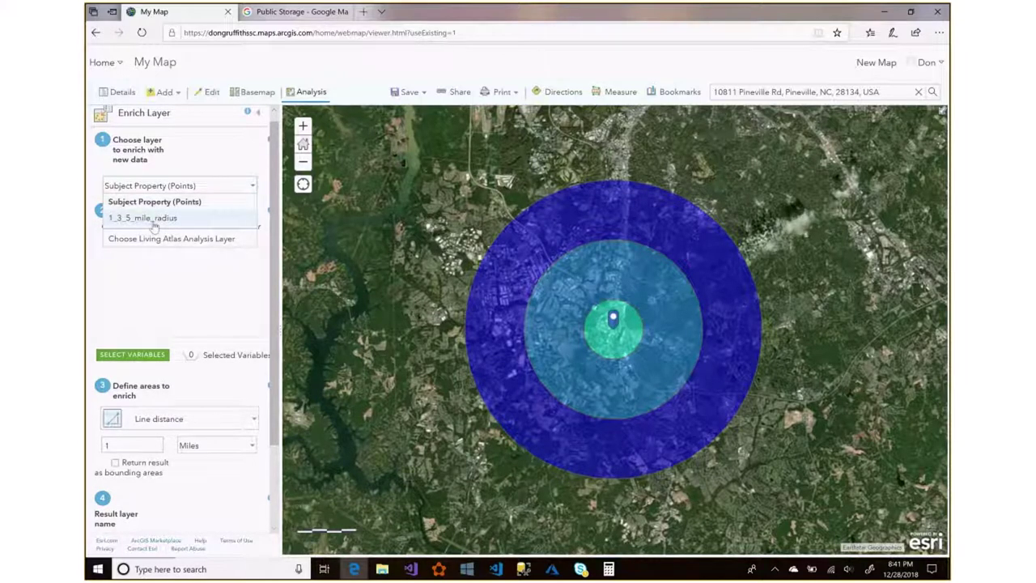
left_click(154, 224)
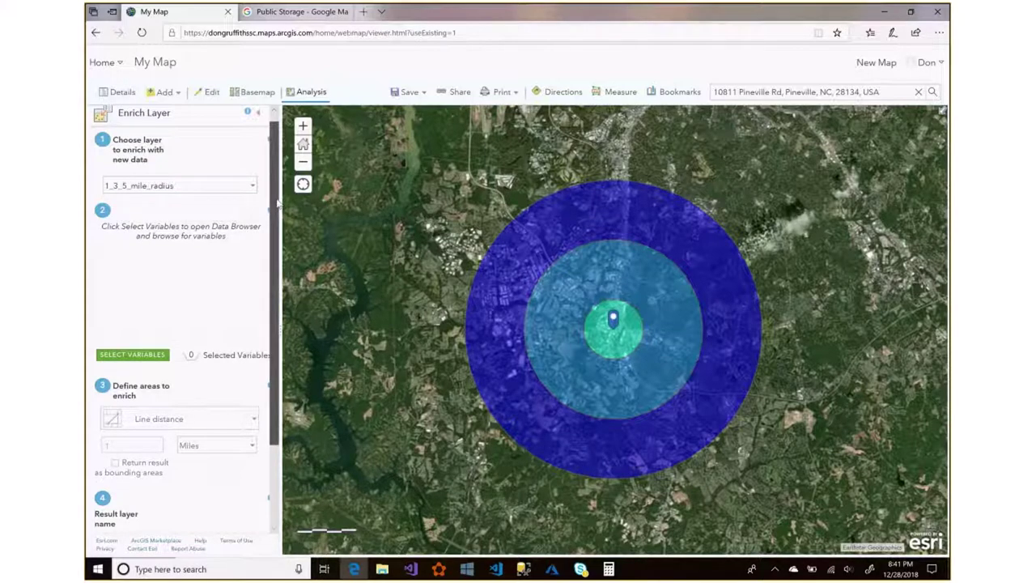
scroll(277, 204, "down", 1)
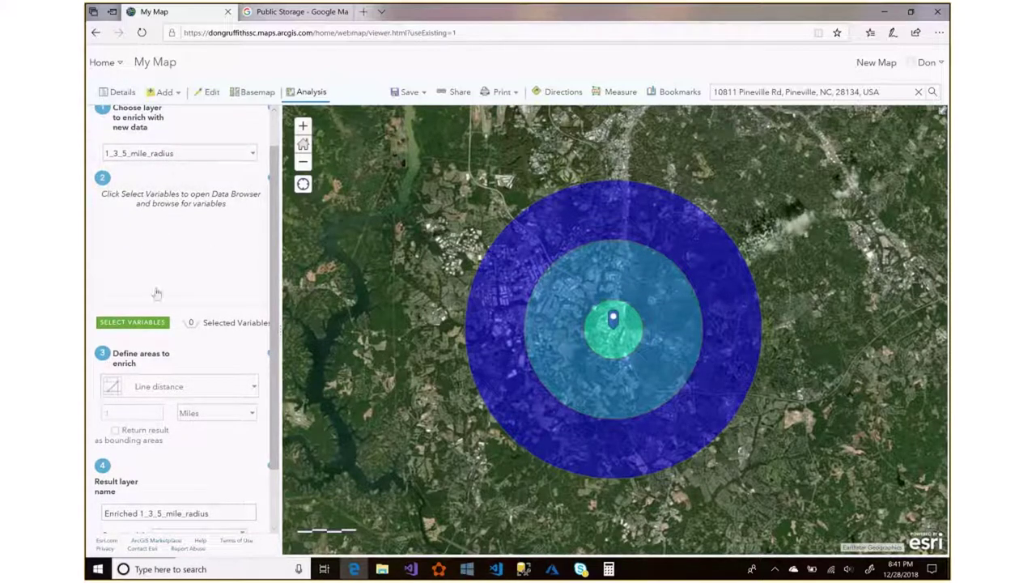
Choose 2018 Total Population (Esri) from the Population variables and apply it.
left_click(146, 324)
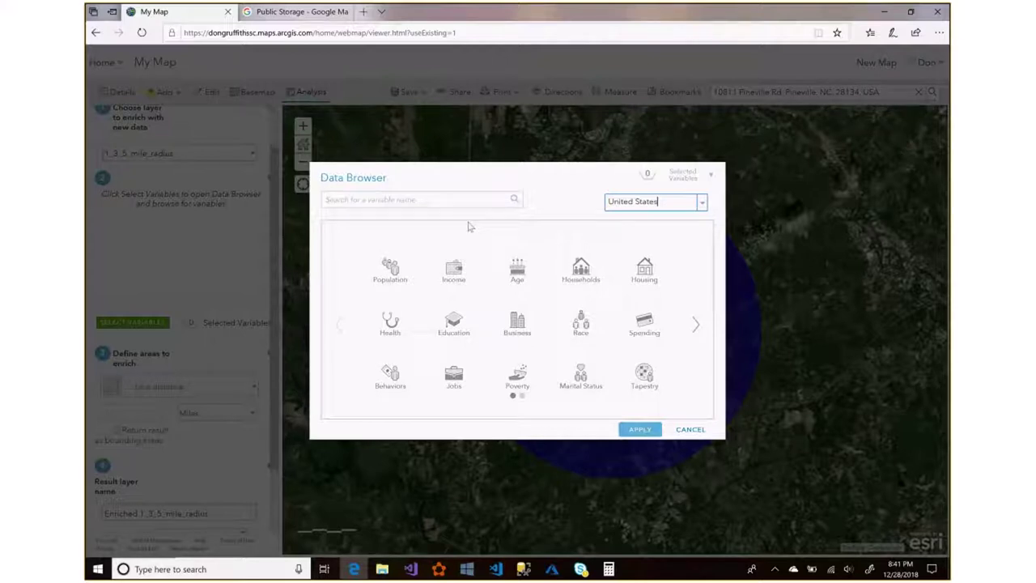
left_click(408, 257)
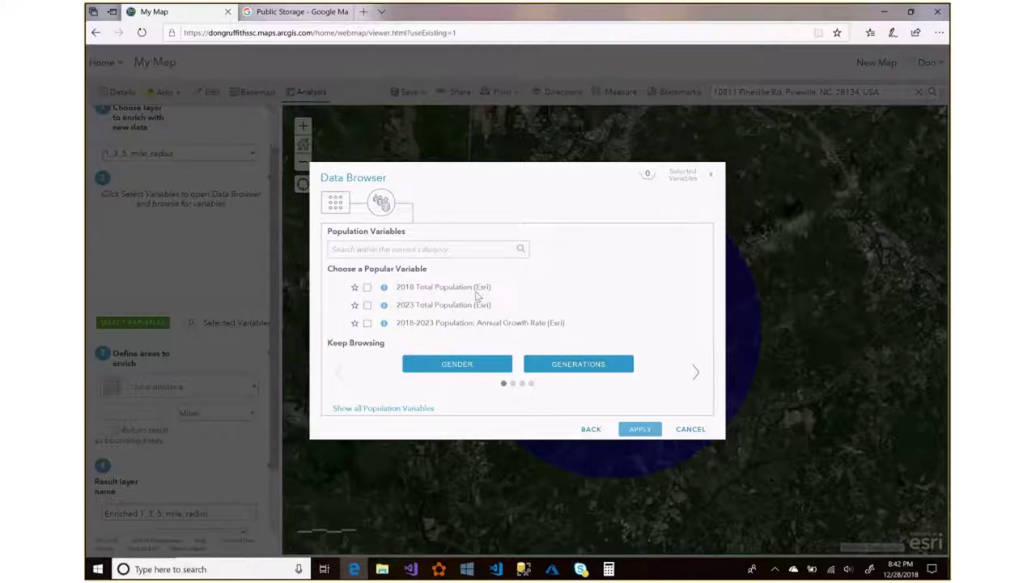
left_click(367, 287)
left_click(639, 430)
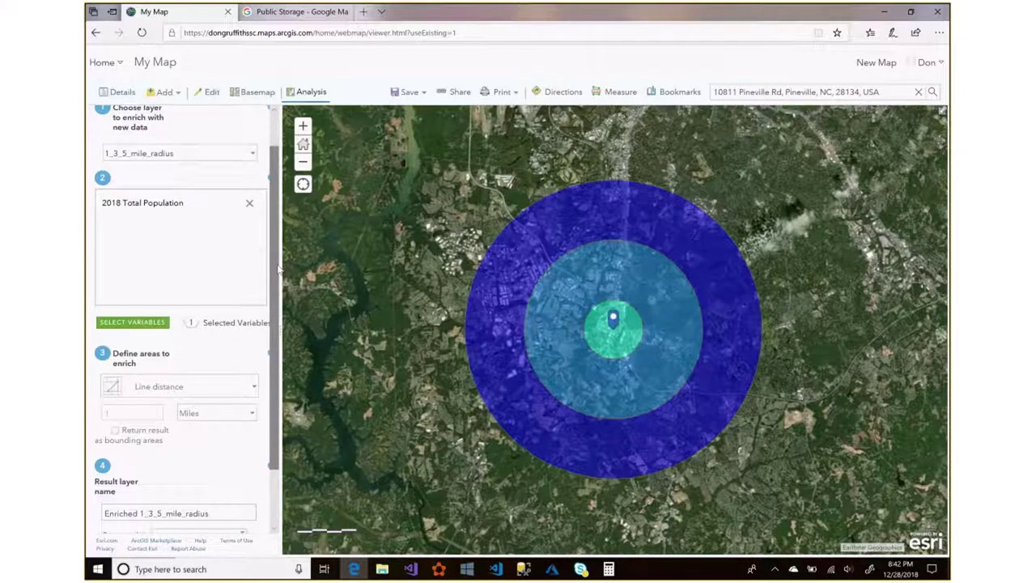
Name the enrichment result '1 3 5 Population' and run the analysis.
scroll(279, 270, "down", 1)
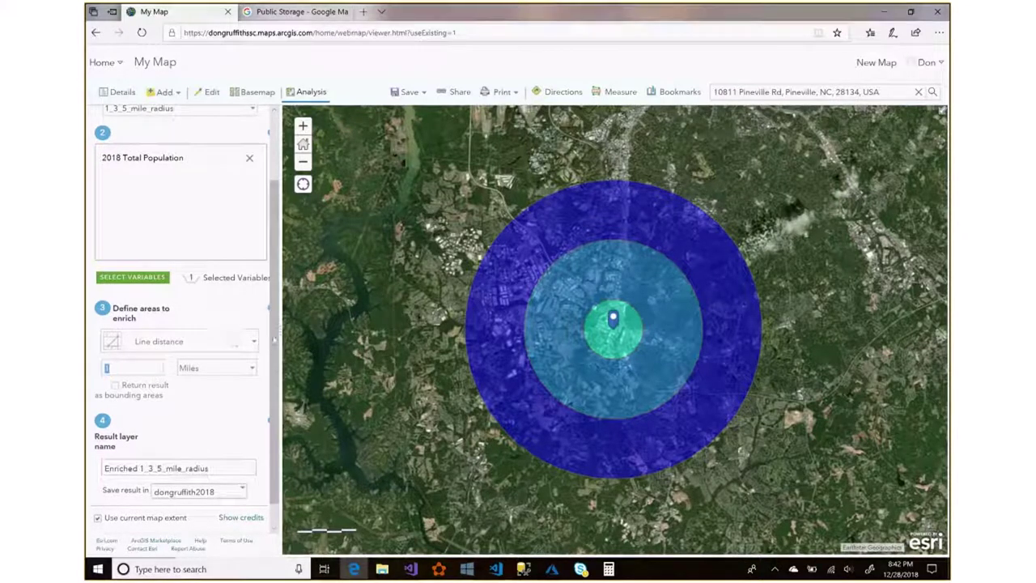
scroll(243, 259, "up", 2)
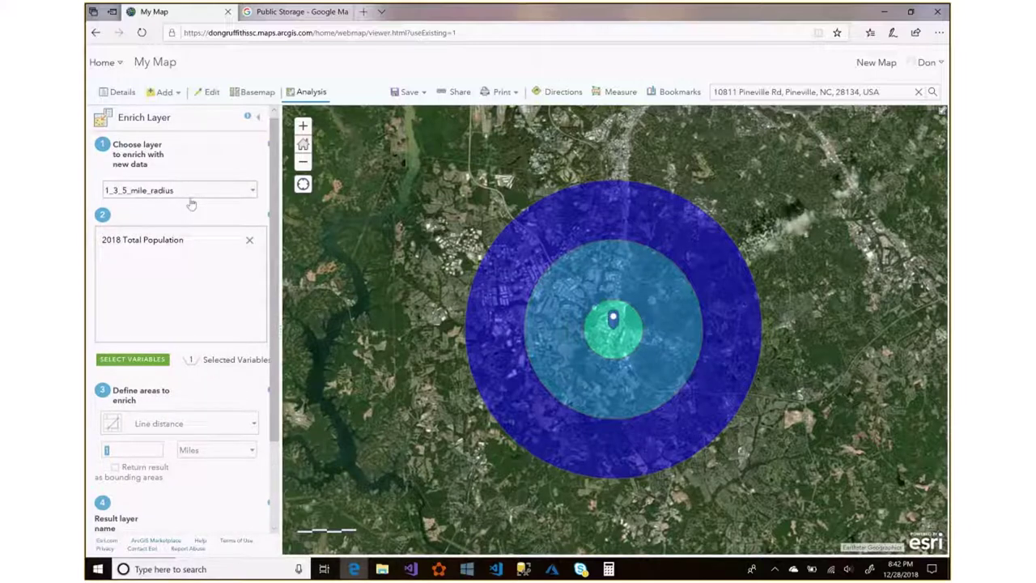
scroll(243, 243, "down", 3)
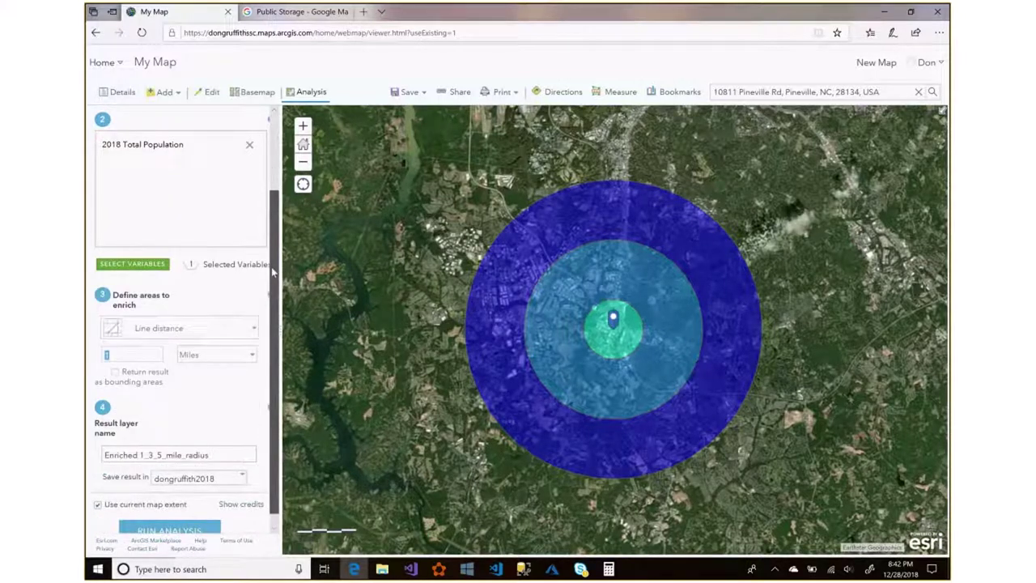
scroll(170, 177, "up", 2)
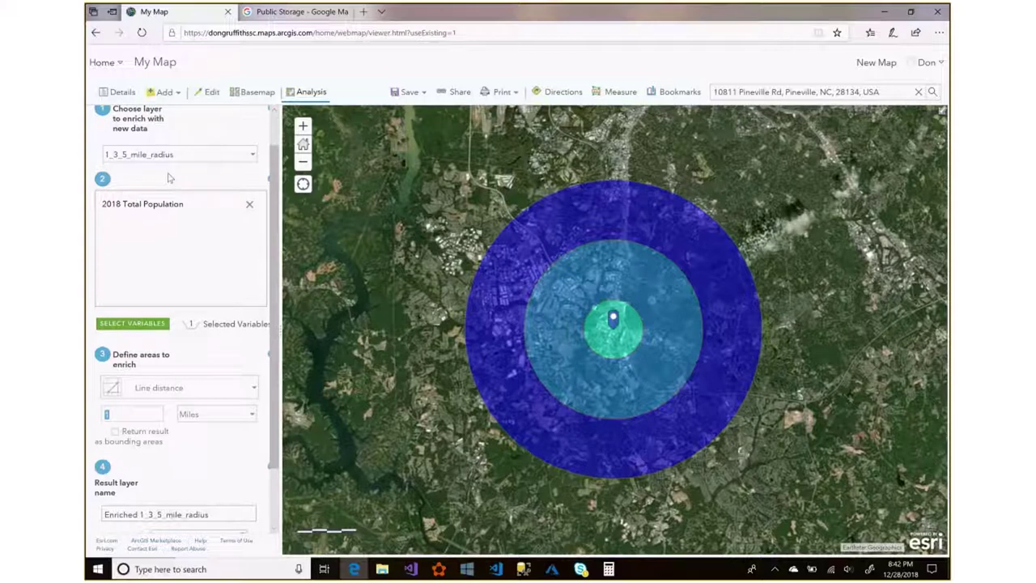
scroll(169, 178, "down", 2)
triple_click(215, 444)
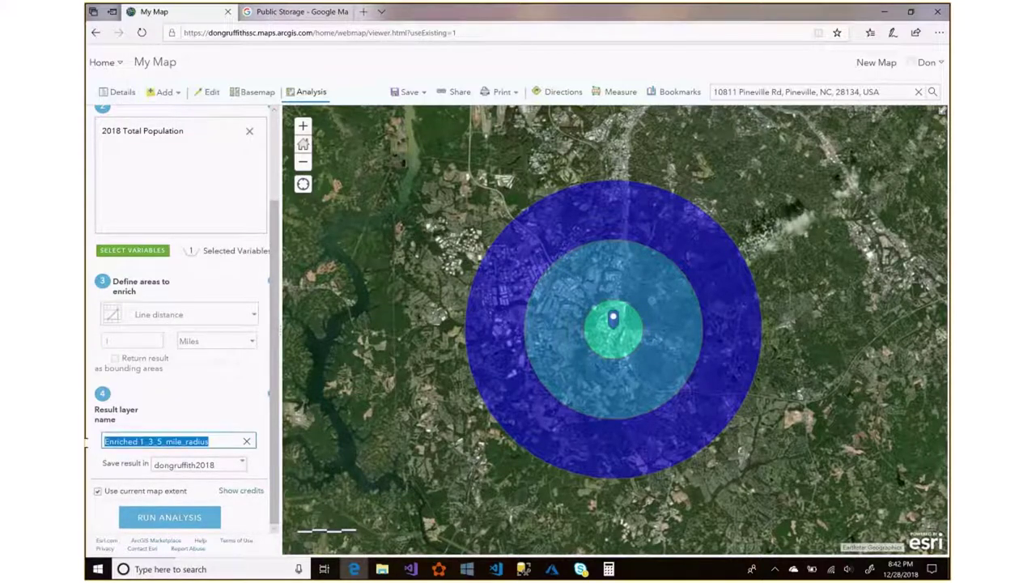
type("3")
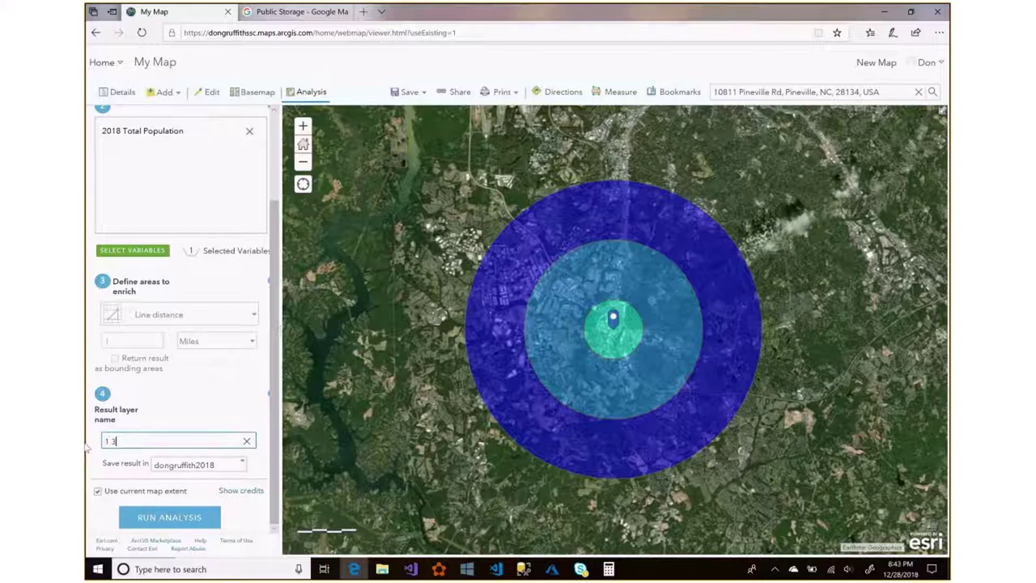
type(" 5 Population")
left_click(176, 518)
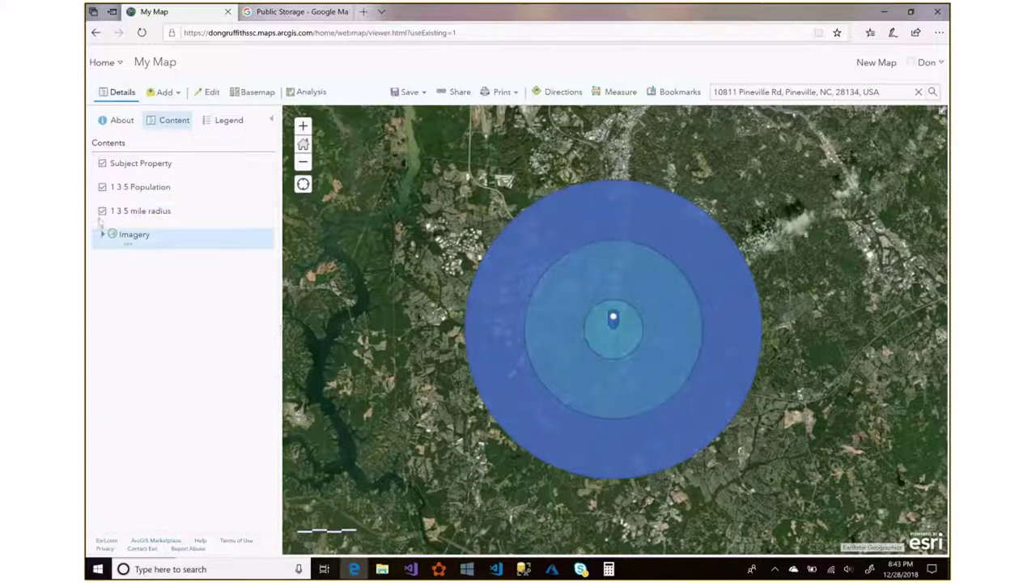
Hide 1 3 5 mile radius, keep 1 3 5 Population visible, and show the radius attribute table.
left_click(103, 189)
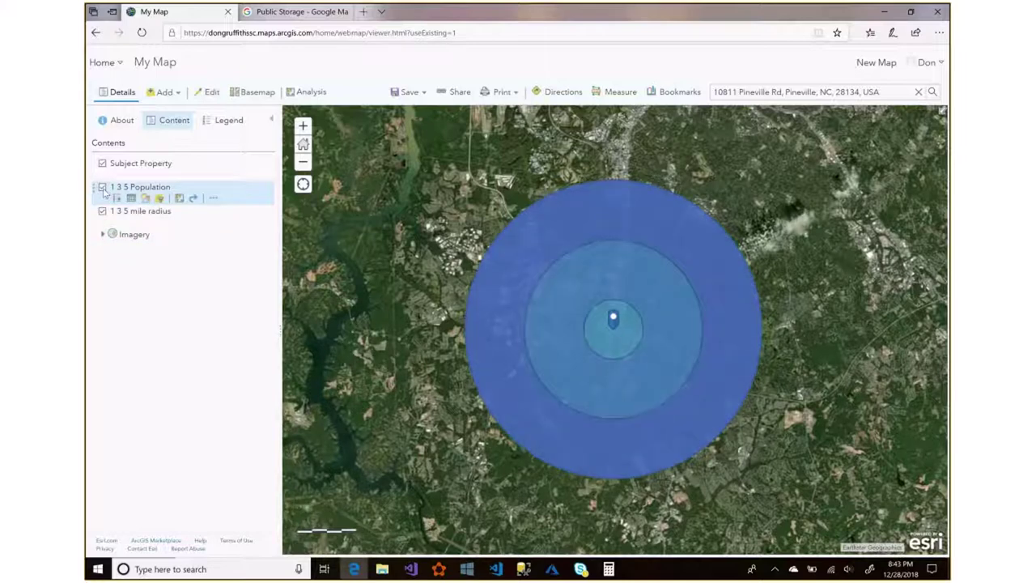
left_click(102, 211)
left_click(102, 187)
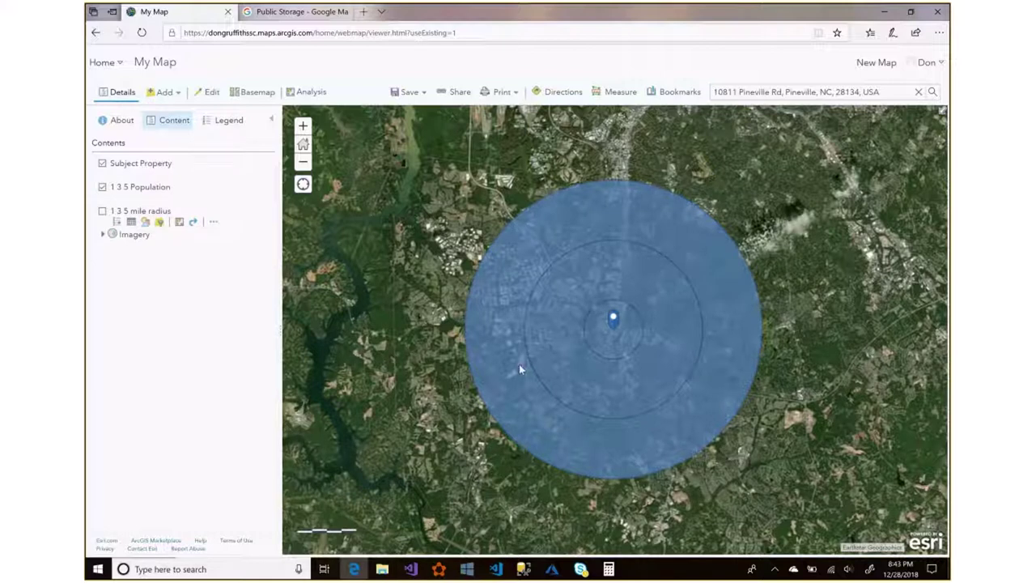
mouse_move(260, 245)
mouse_move(196, 210)
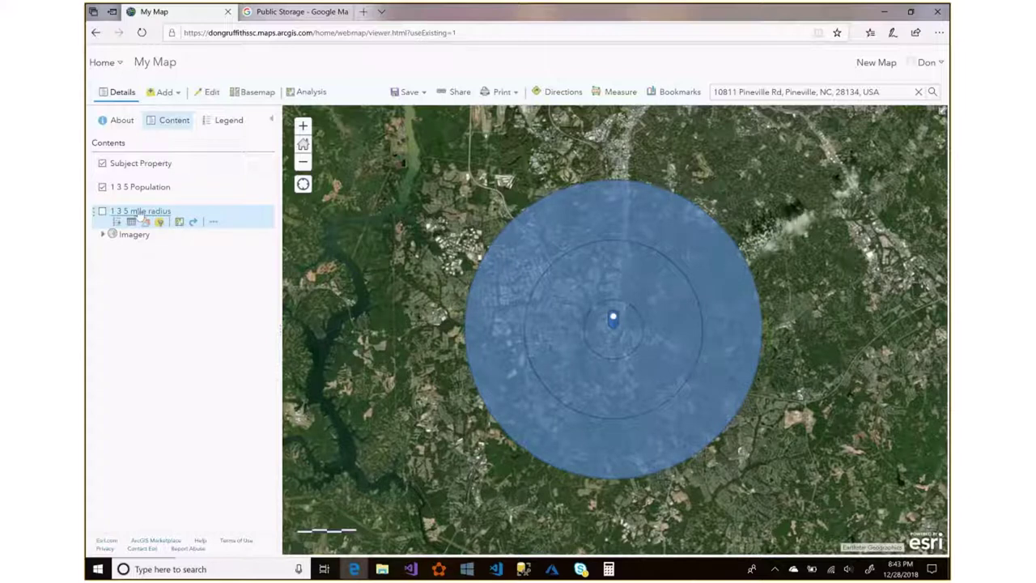
mouse_move(132, 200)
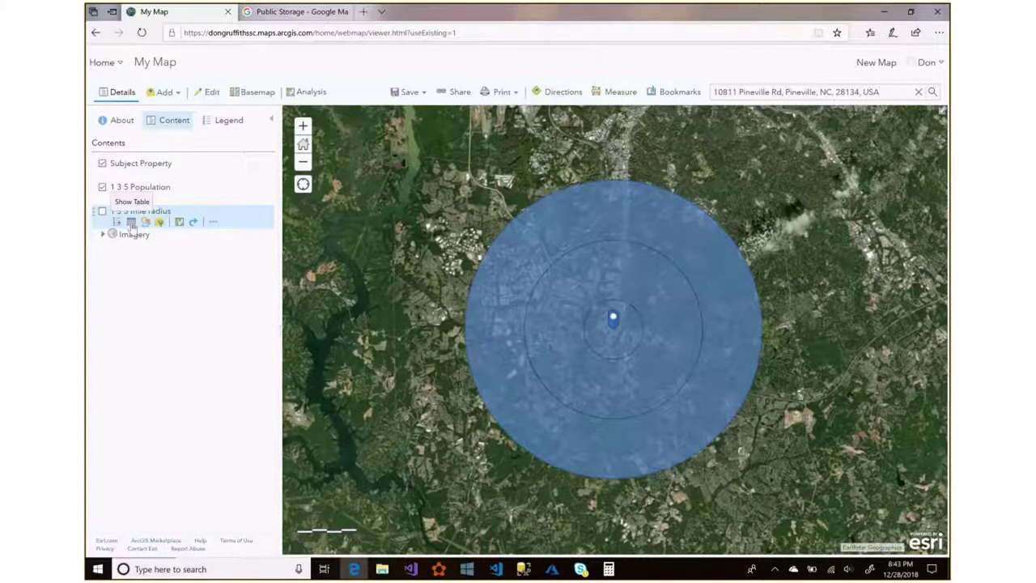
left_click(131, 223)
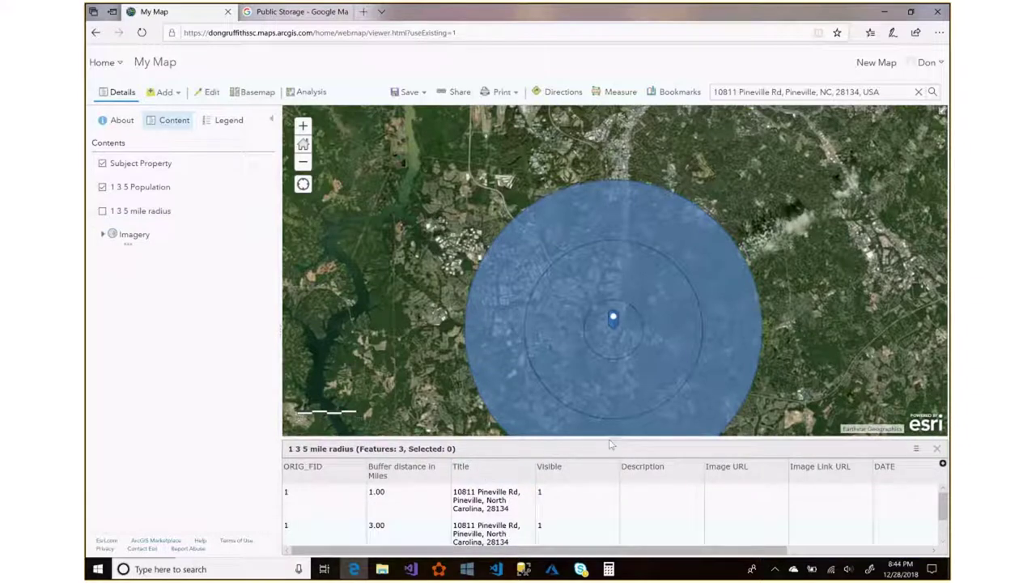
Enlarge the radius table to check all three rings, then show the 1 3 5 Population table.
left_click_drag(608, 441, 608, 412)
left_click_drag(609, 368, 612, 316)
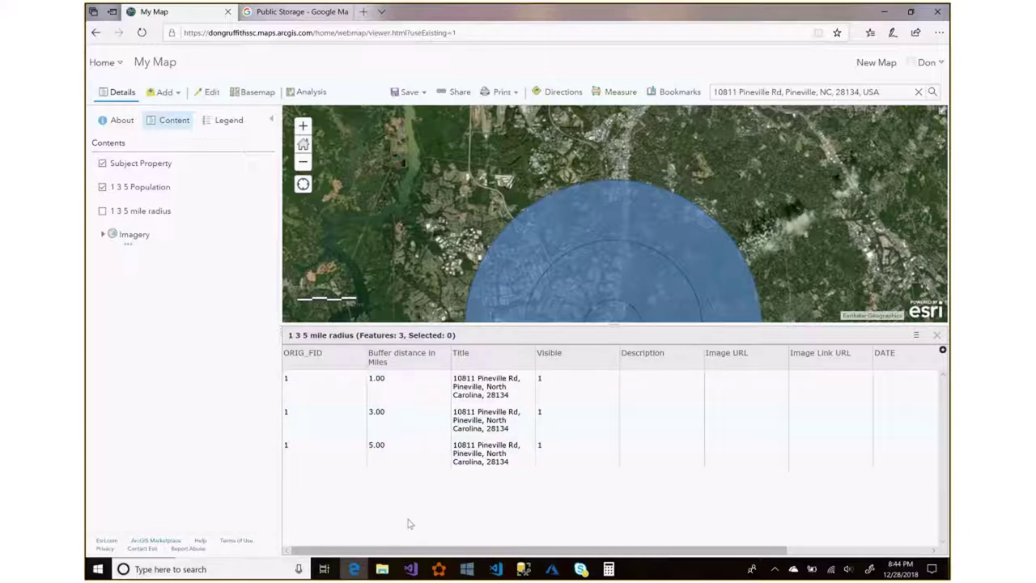
left_click_drag(397, 553, 670, 573)
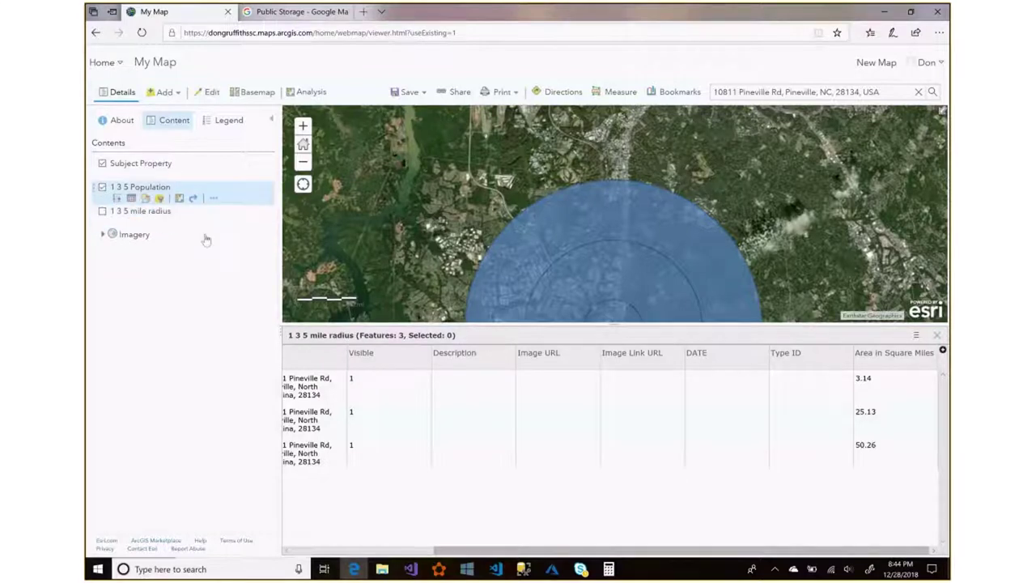
mouse_move(154, 187)
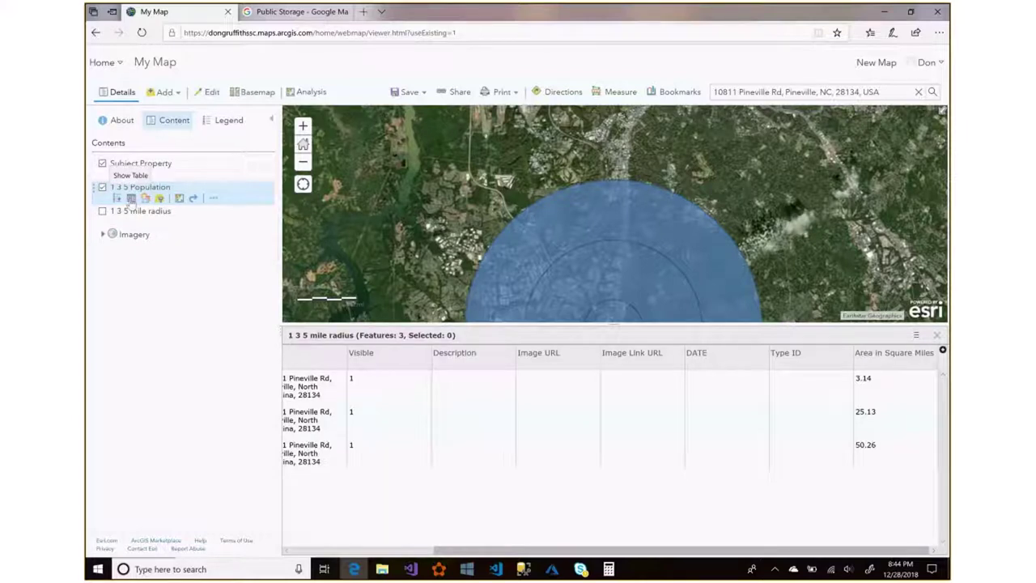
left_click(130, 199)
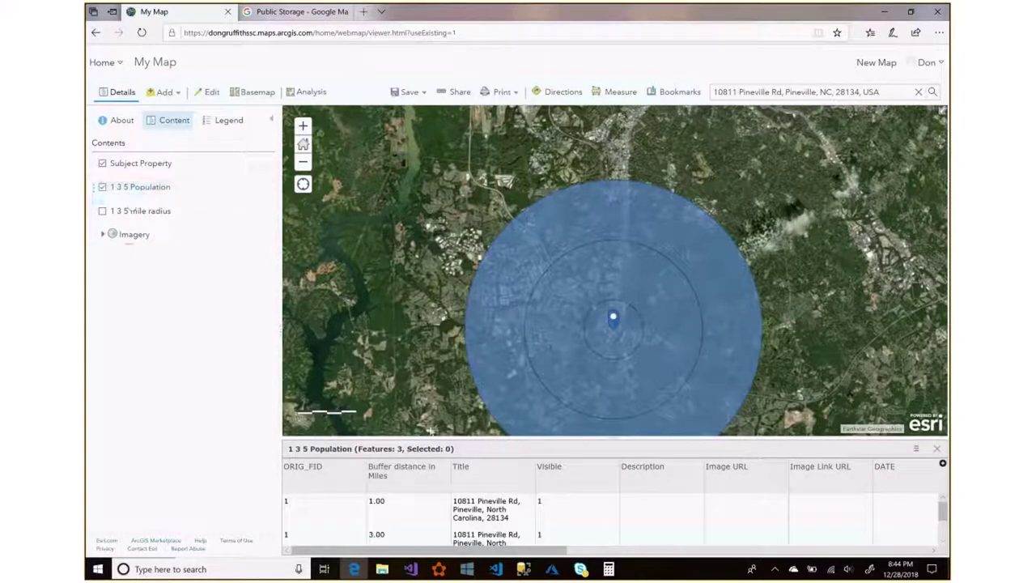
Highlight each ring's 2018 population (2,573, 57,949, 118,677) in the table, then launch Calculator.
left_click_drag(484, 437, 490, 322)
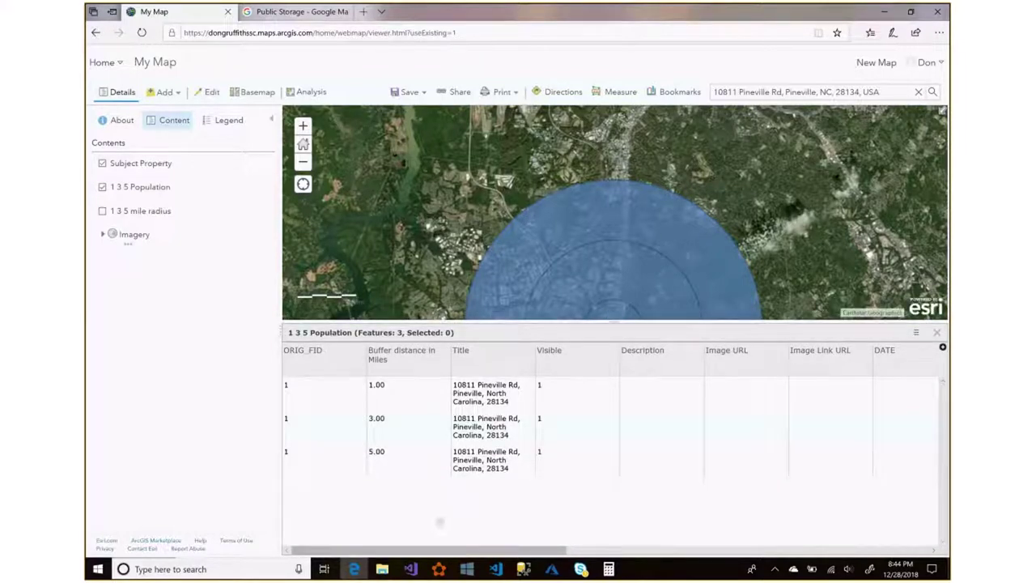
left_click_drag(439, 551, 823, 542)
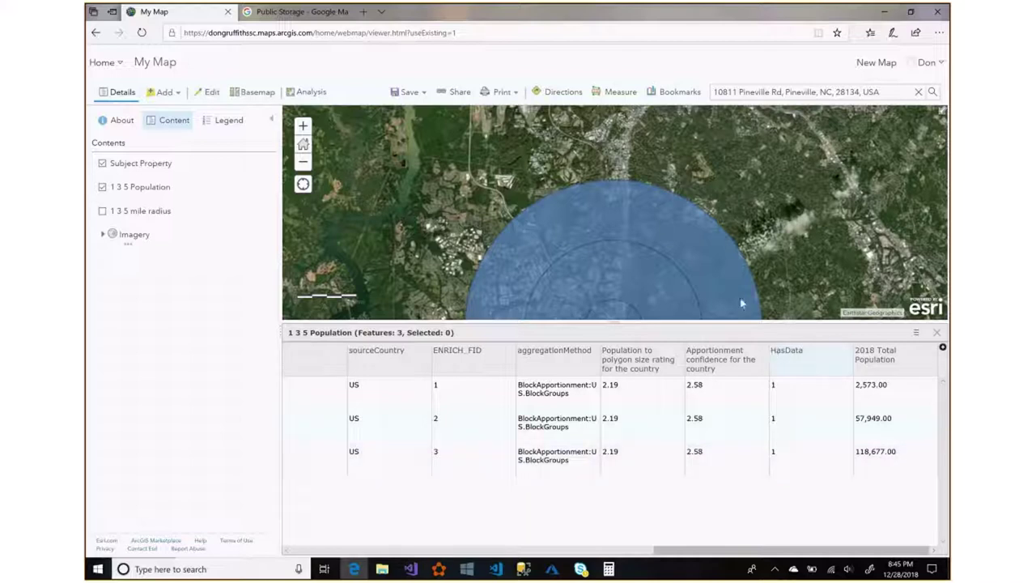
left_click(881, 385)
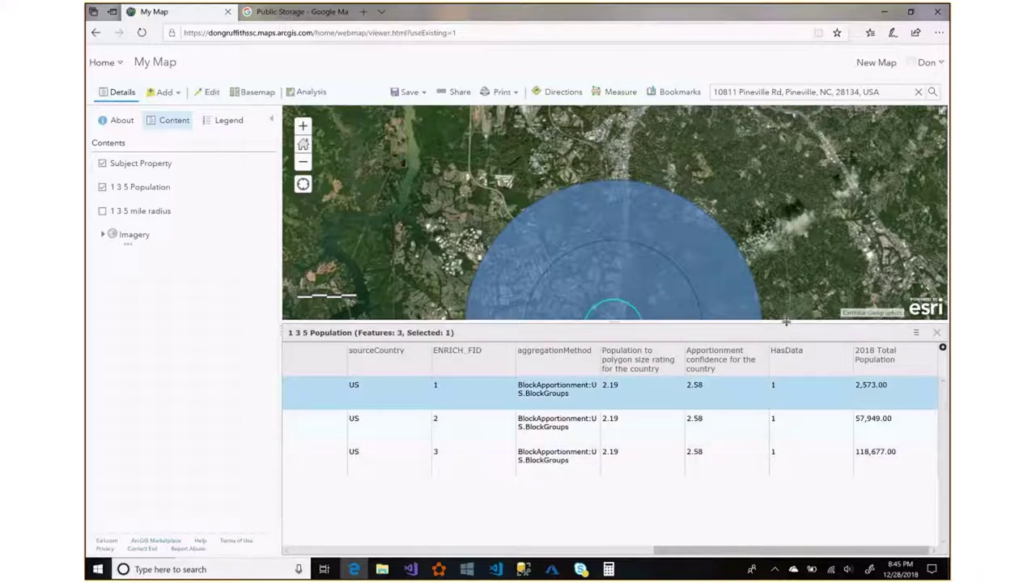
left_click_drag(785, 322, 783, 364)
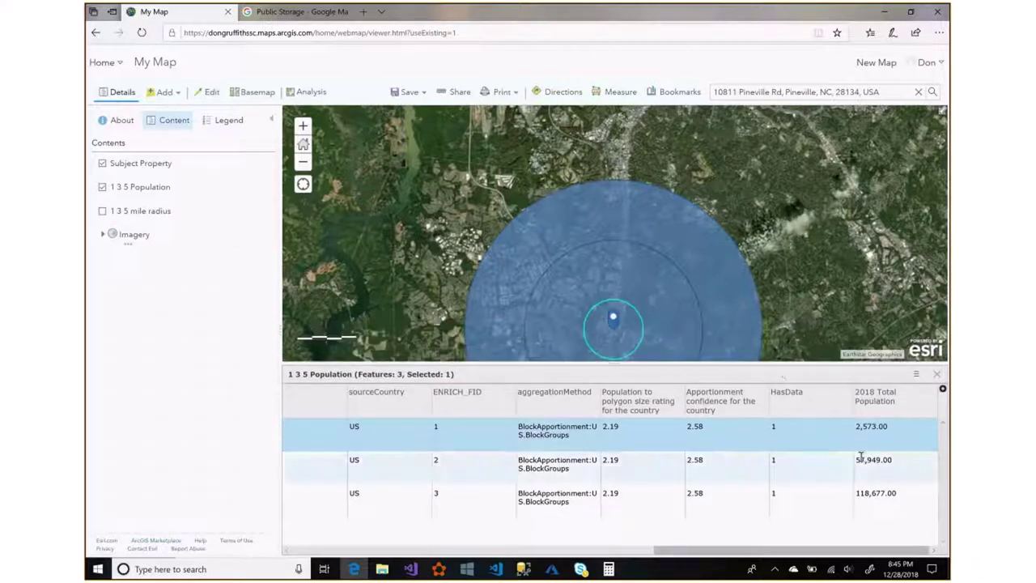
left_click(871, 467)
left_click(872, 491)
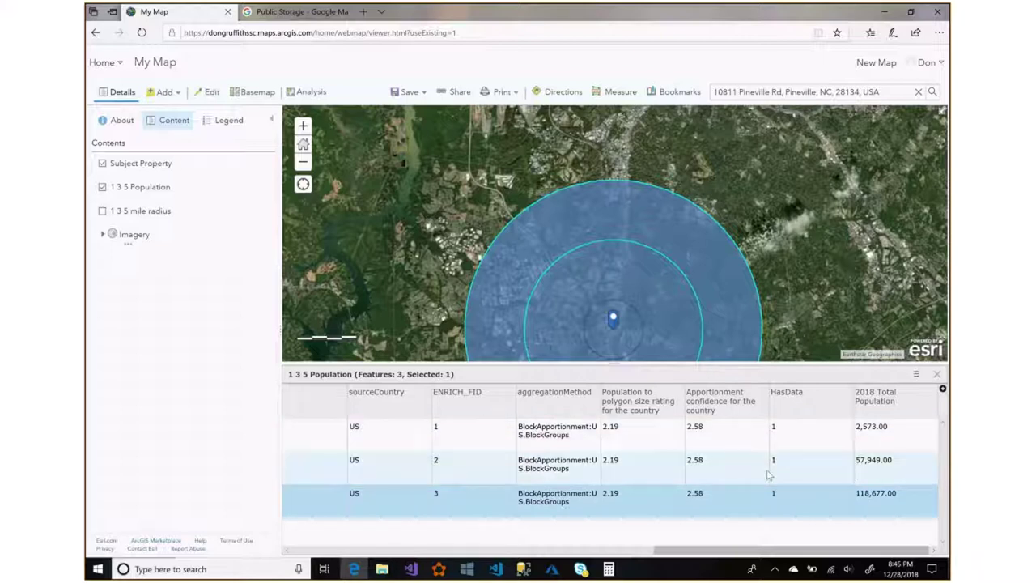
left_click(874, 459)
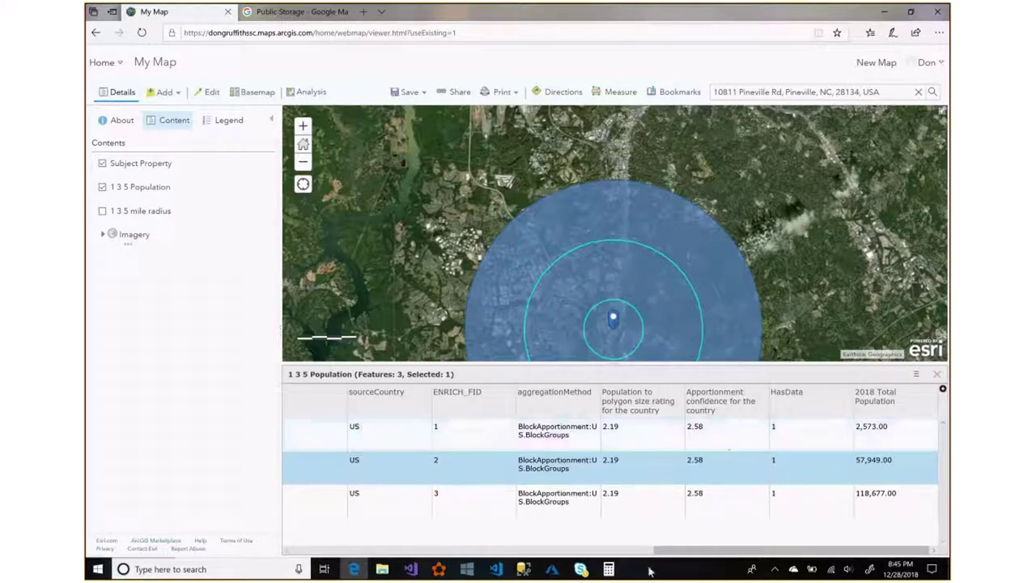
left_click(615, 570)
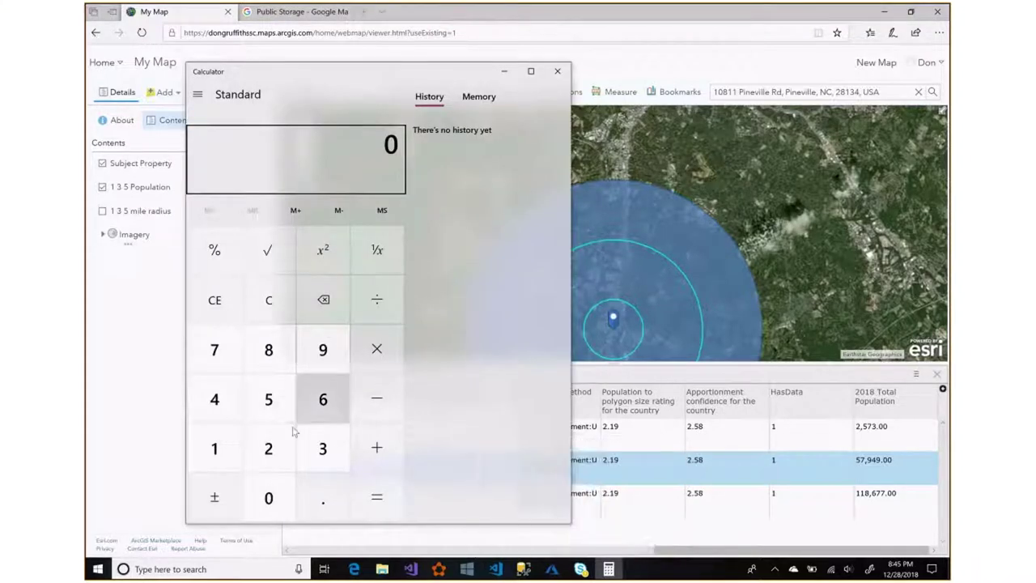
Add 2,573 and 57,949 in Calculator to get 60,522.
left_click(271, 447)
left_click(275, 409)
left_click(225, 361)
left_click(324, 446)
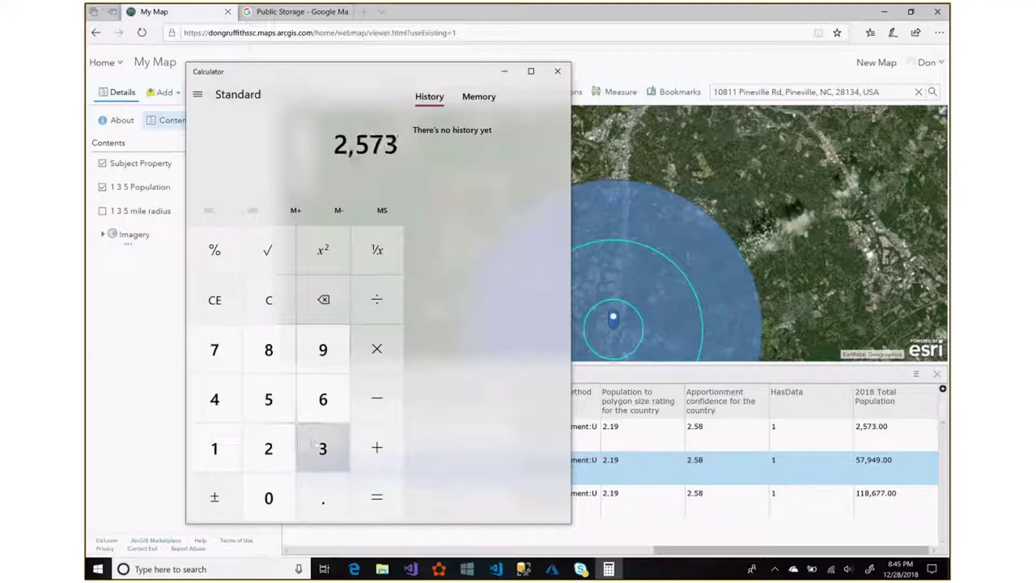
left_click(377, 444)
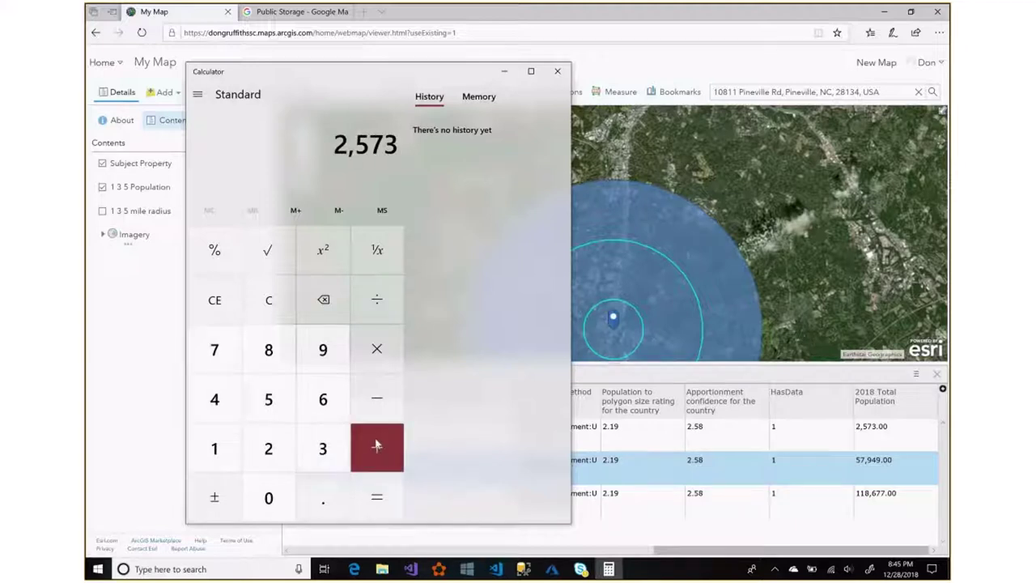
left_click(270, 396)
left_click(215, 351)
left_click(321, 349)
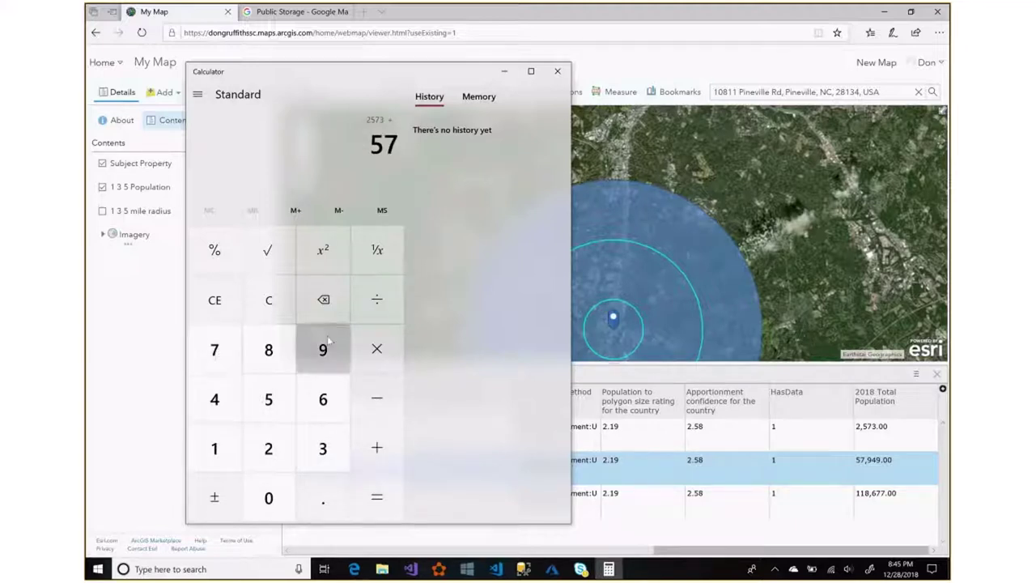
left_click(212, 396)
left_click(323, 349)
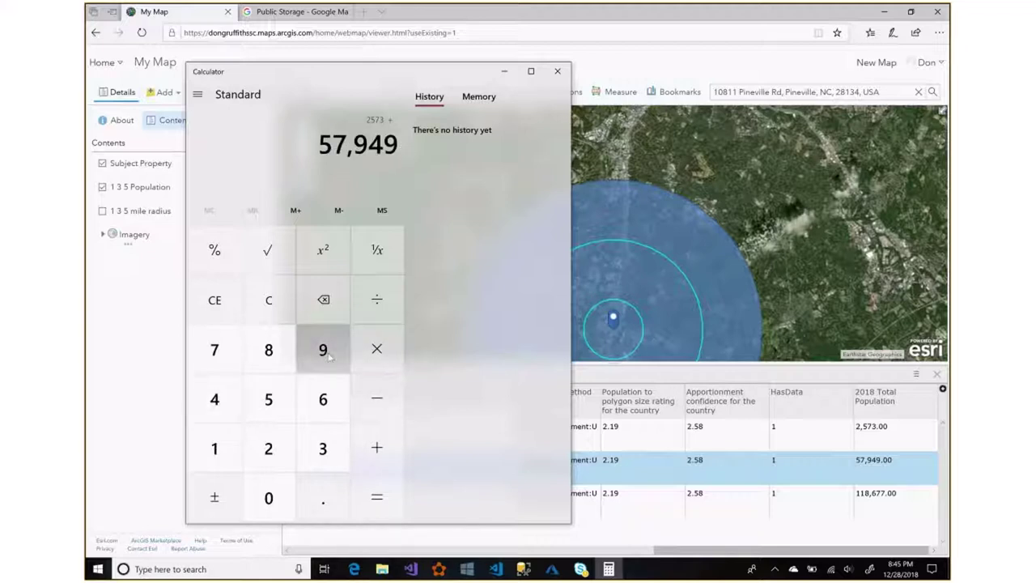
left_click(376, 496)
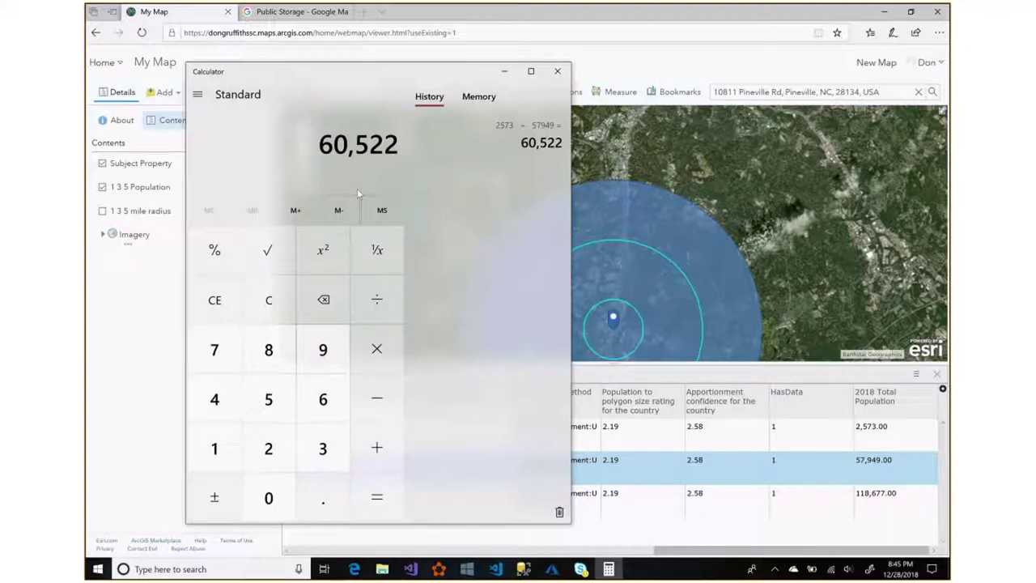
Add 118,677 to 60,522 for a three-ring total of 179,199.
left_click(379, 451)
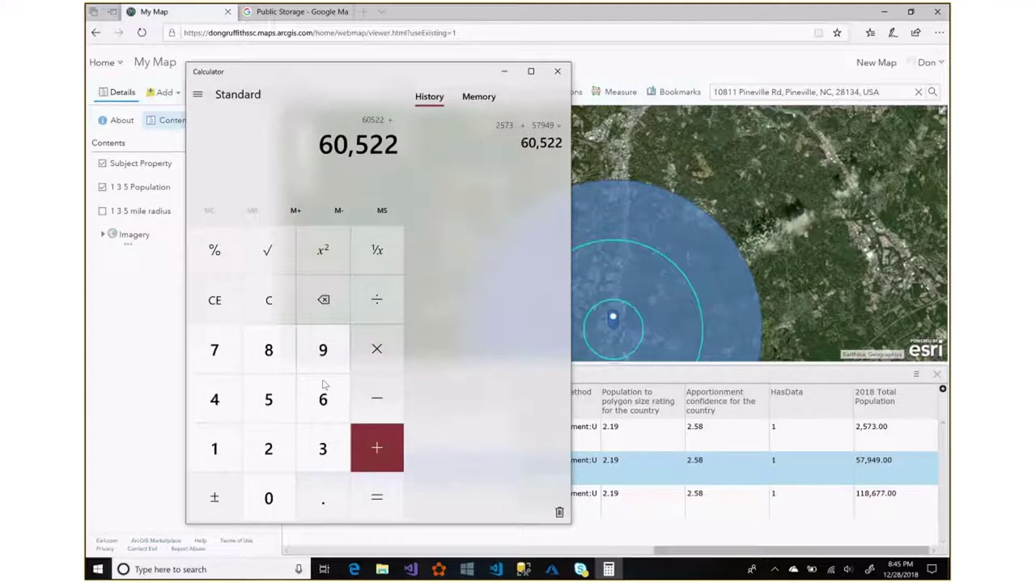
double_click(213, 443)
left_click(272, 349)
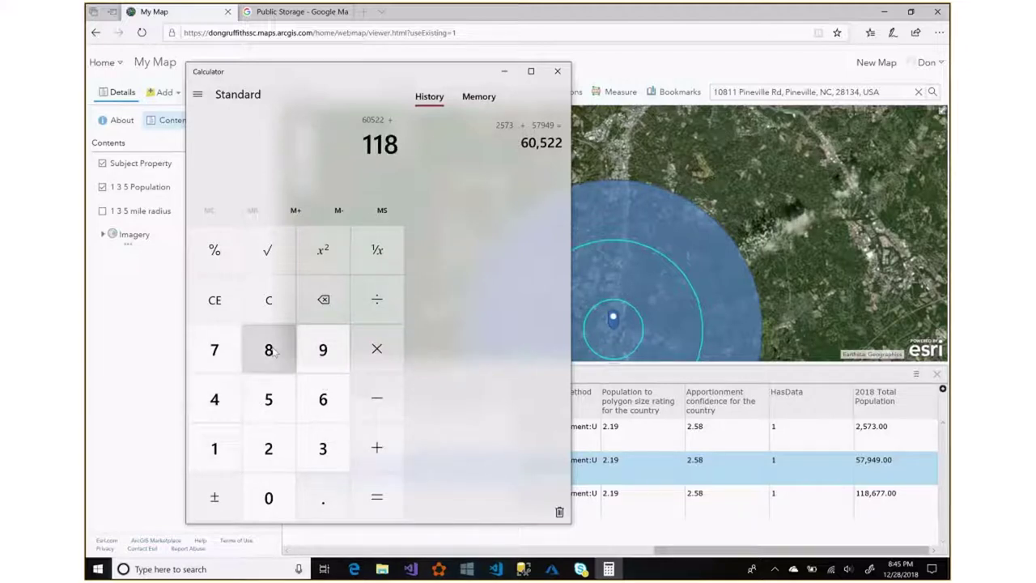
left_click(322, 401)
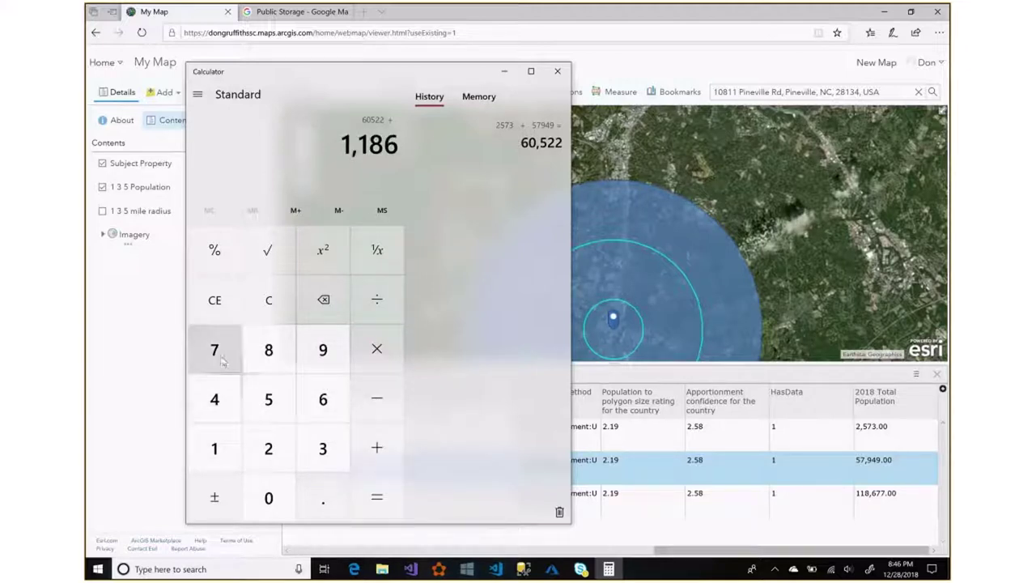
double_click(221, 360)
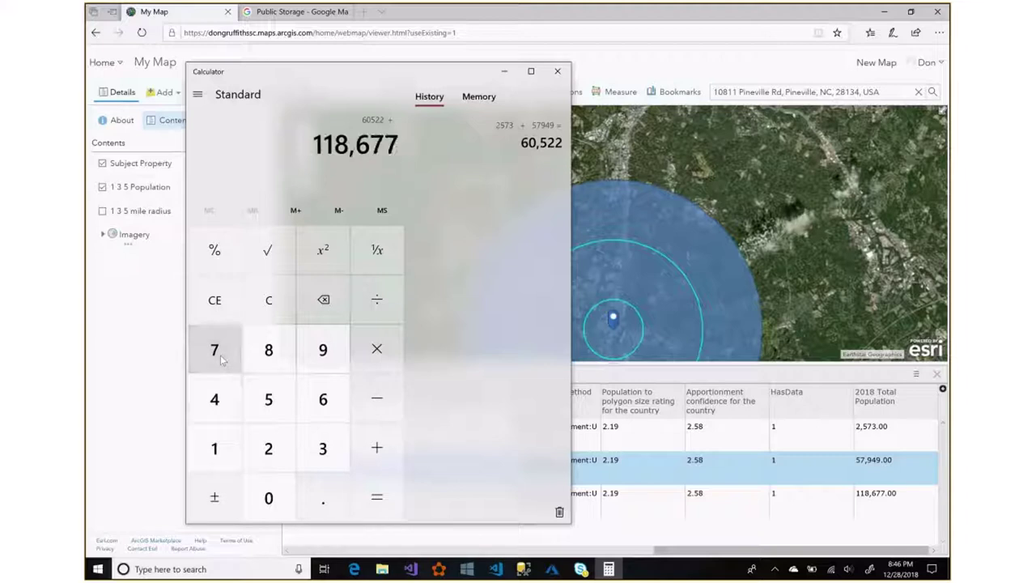
left_click(377, 496)
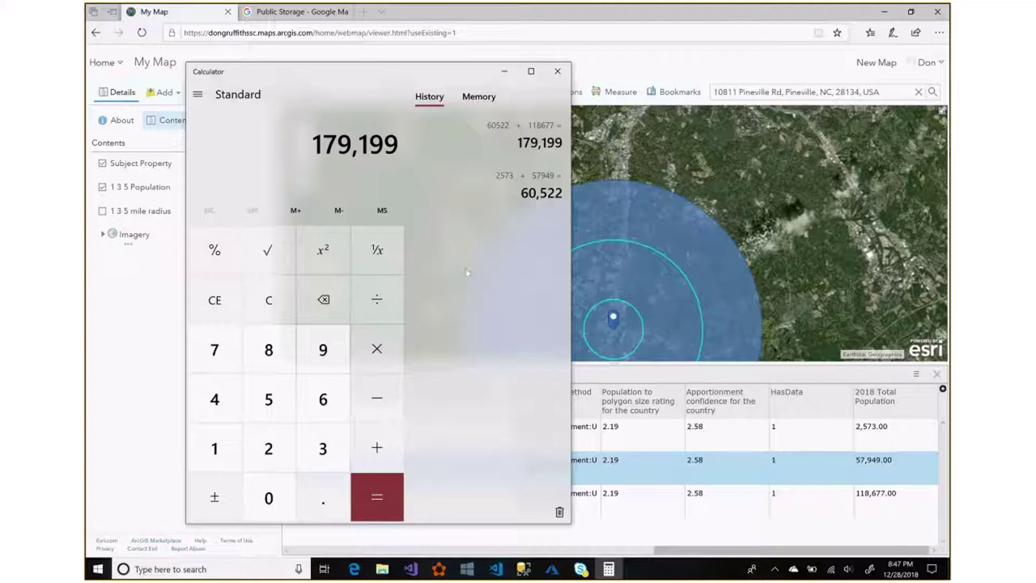
Minimize Calculator to reveal the map rings and the 1 3 5 Population table.
left_click(503, 71)
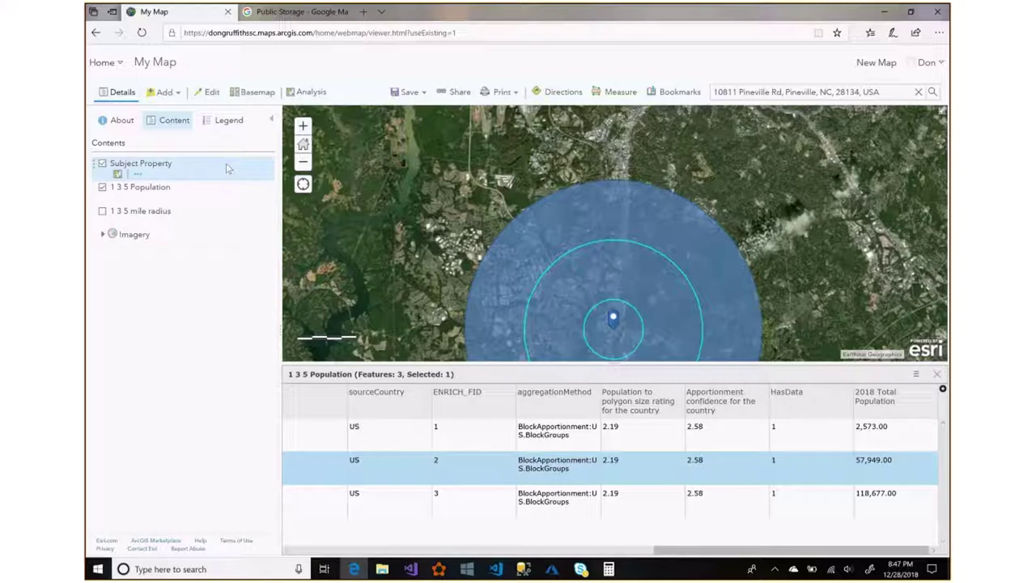
Start Enrich Layer on 1_3_5_mile_radius and bring up the demographic variable browser.
left_click(303, 92)
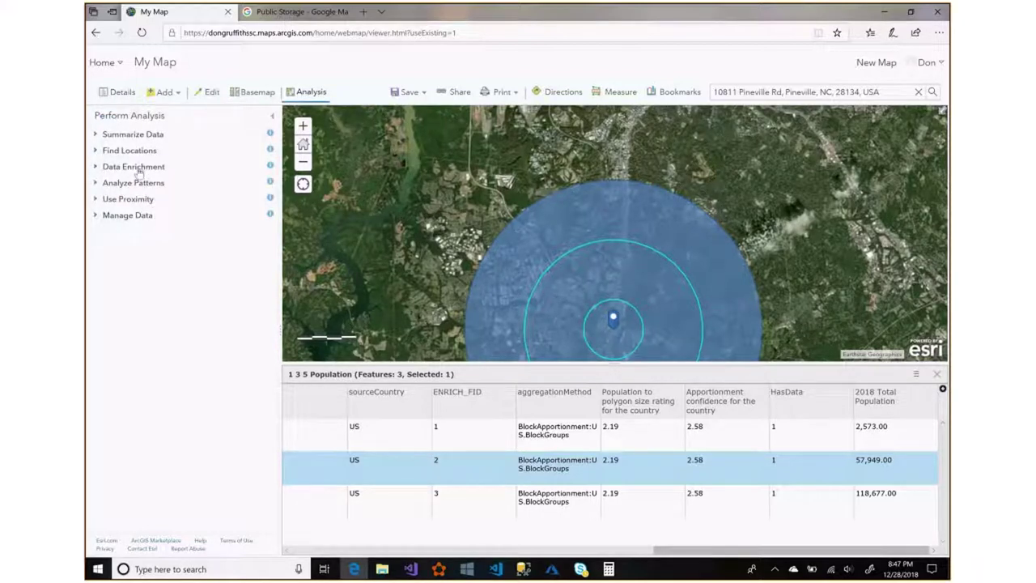
left_click(138, 168)
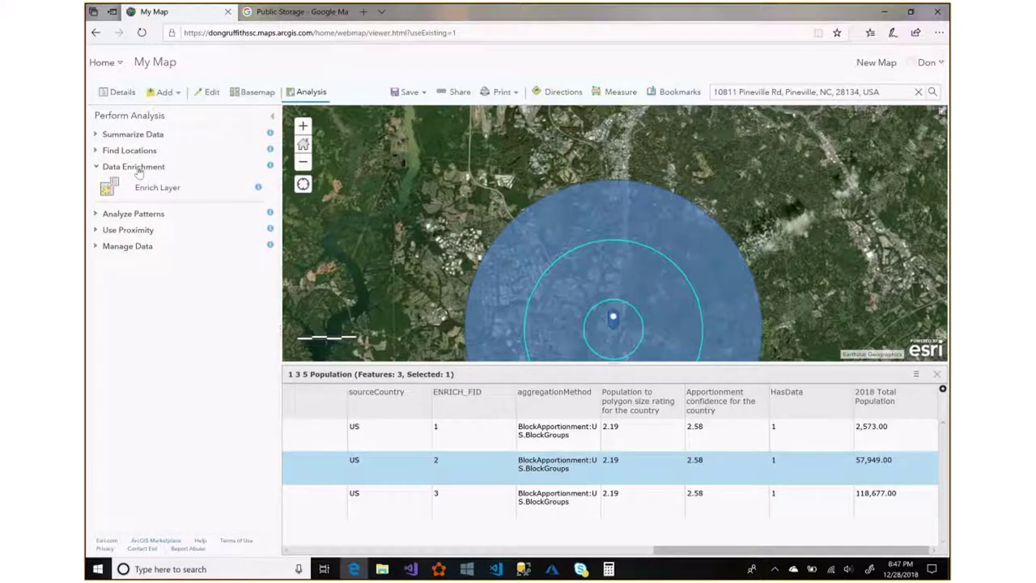
left_click(153, 188)
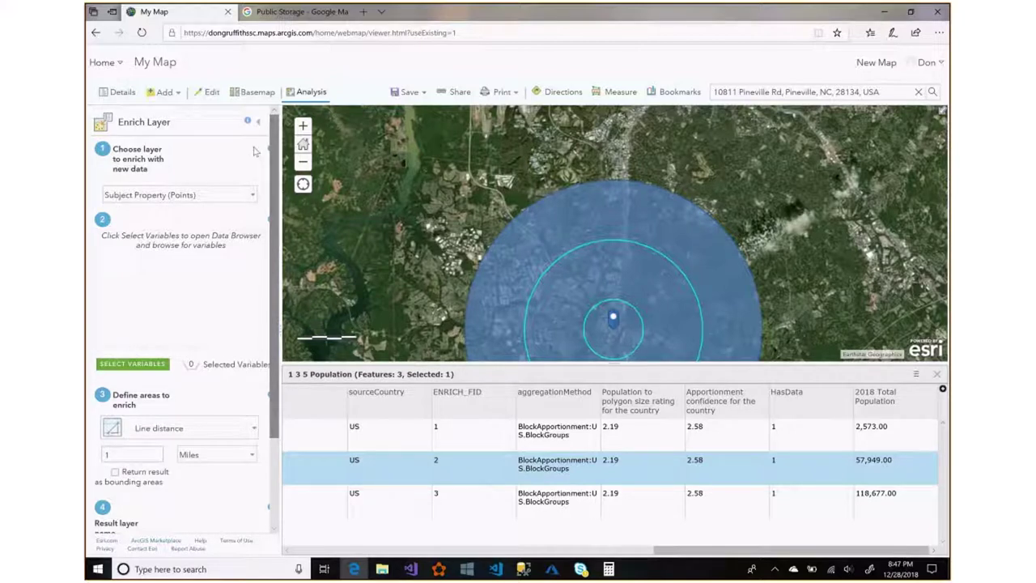
left_click(252, 198)
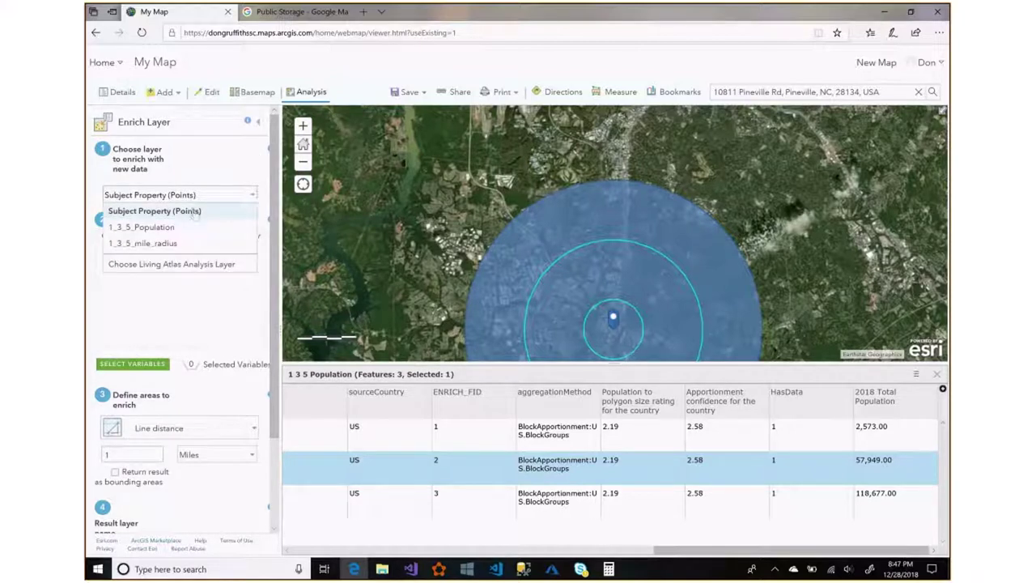
left_click(166, 244)
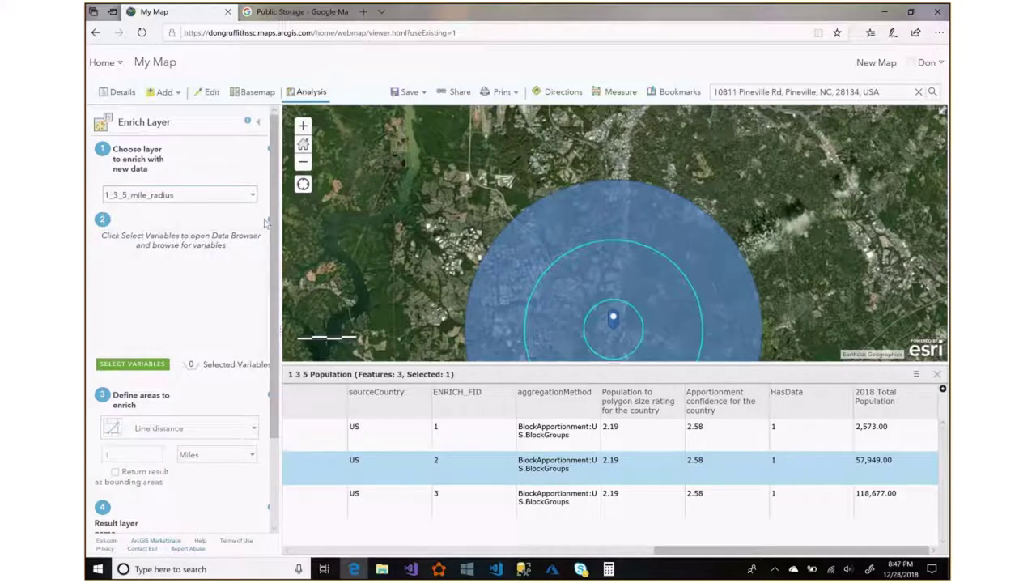
scroll(274, 242, "down", 2)
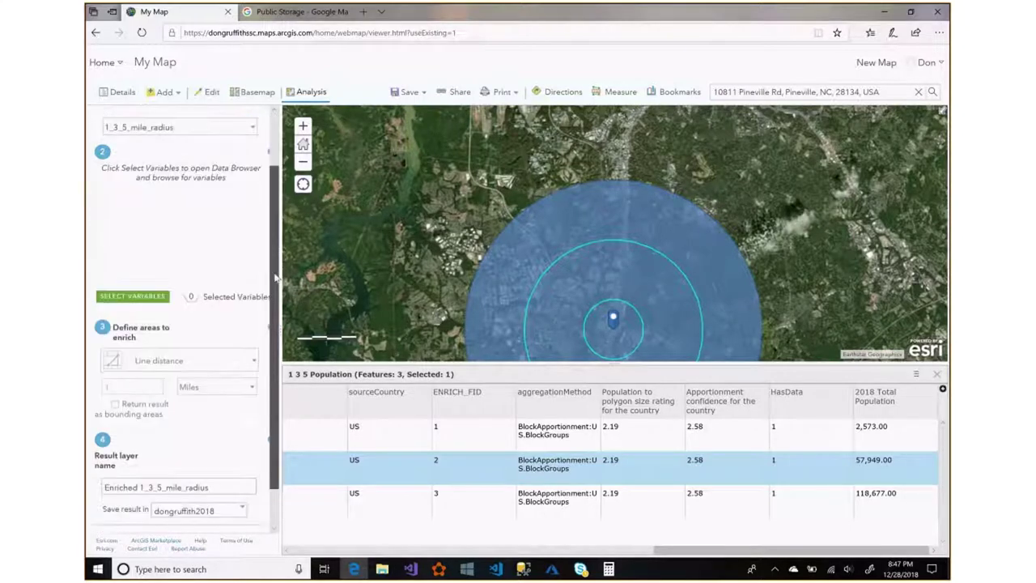
left_click(132, 296)
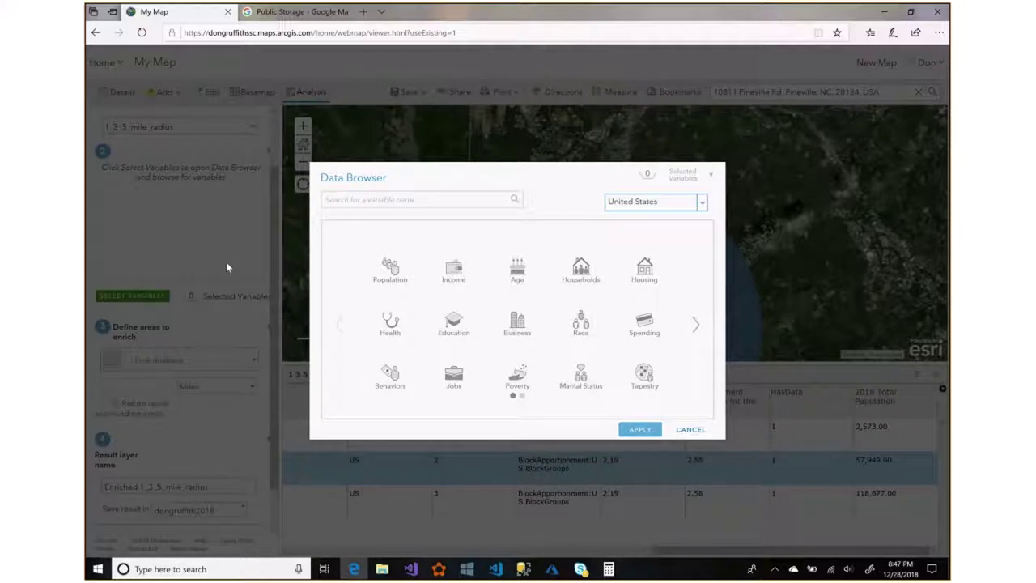
Add 2018 Median Household Income from the Income category as the enrichment variable.
left_click(452, 273)
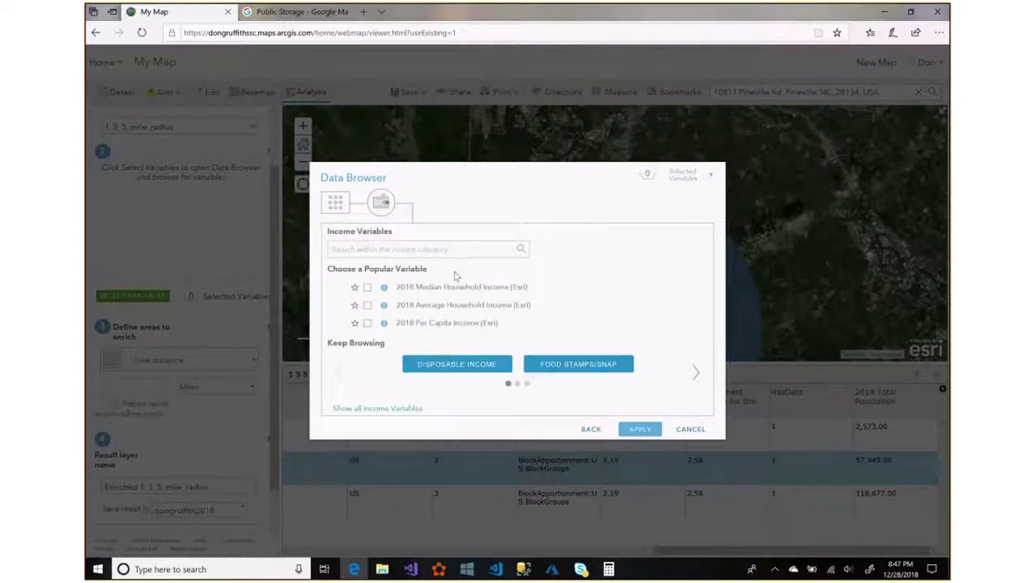
left_click(367, 288)
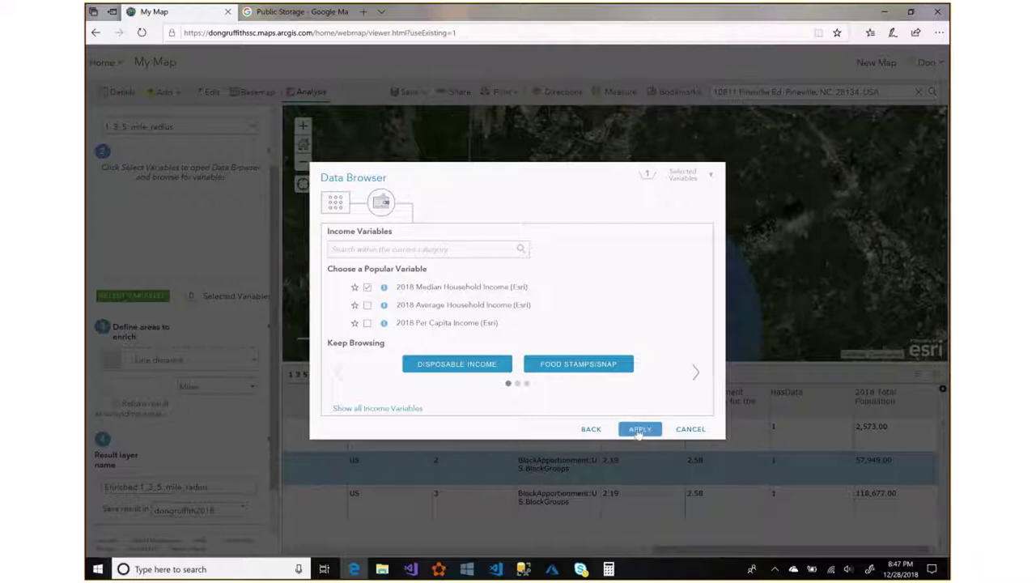
left_click(638, 430)
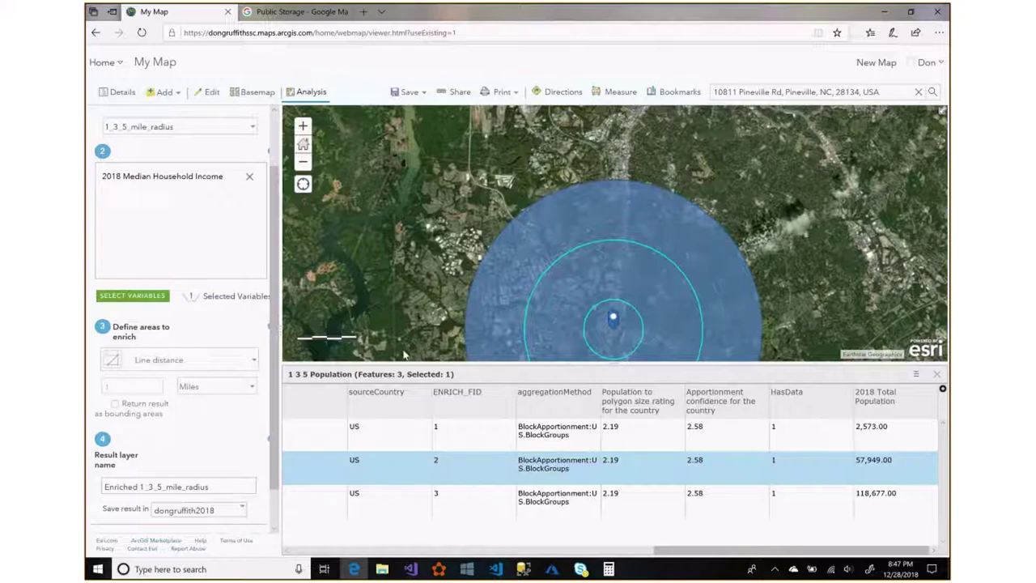
Name the result layer '1 3 5 median income' and run the enrichment.
scroll(218, 380, "down", 2)
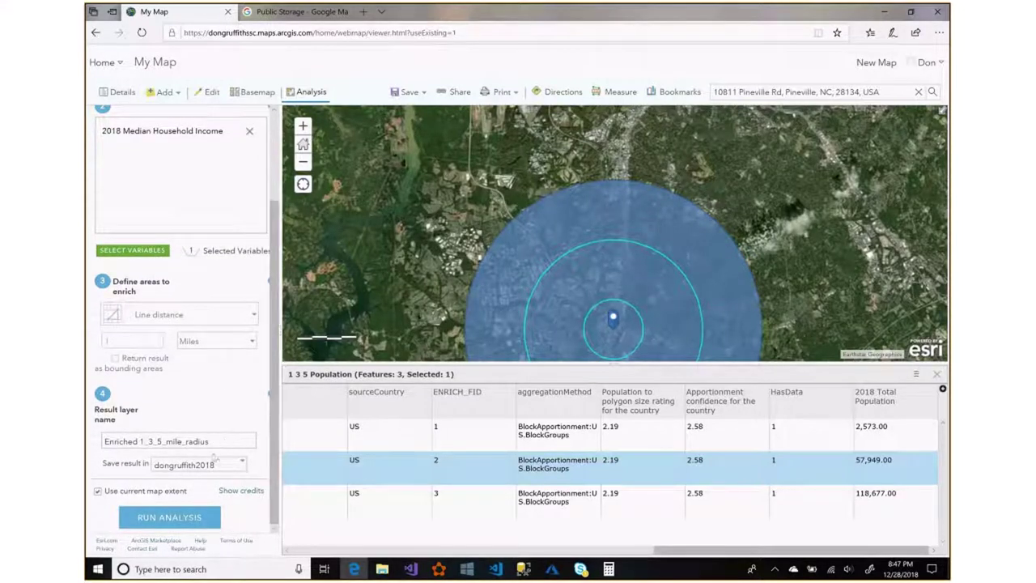
left_click_drag(213, 441, 85, 445)
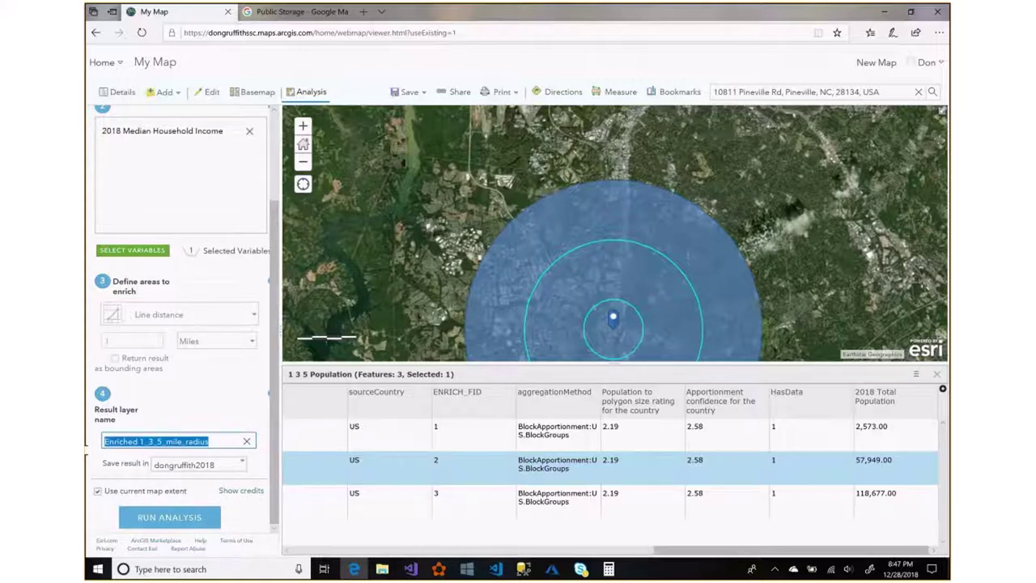
type("1 3 5 me")
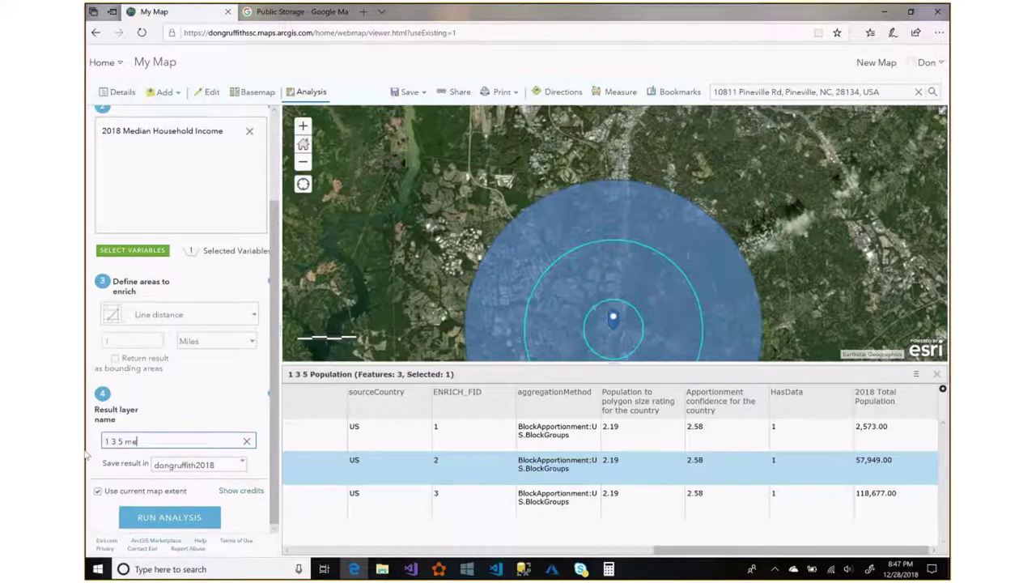
type("dian income")
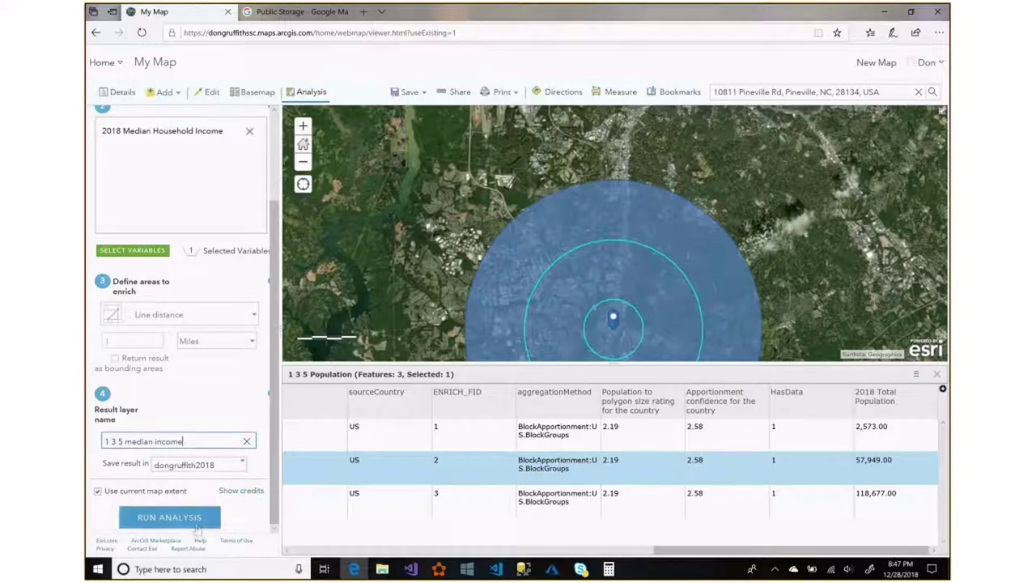
left_click(184, 520)
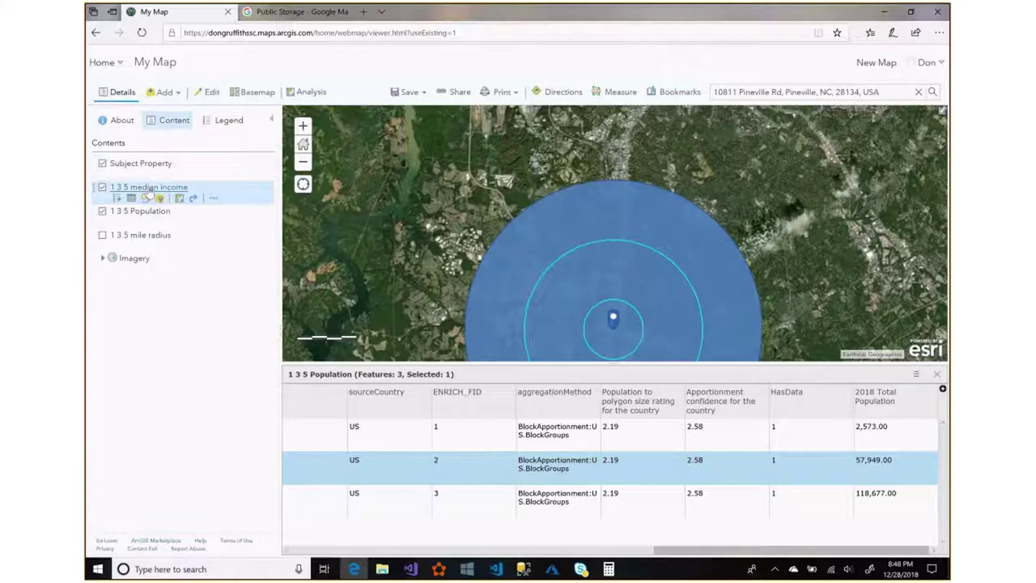
Show the 1 3 5 median income table with incomes 47,216, 57,417 and 78,525.
left_click(131, 198)
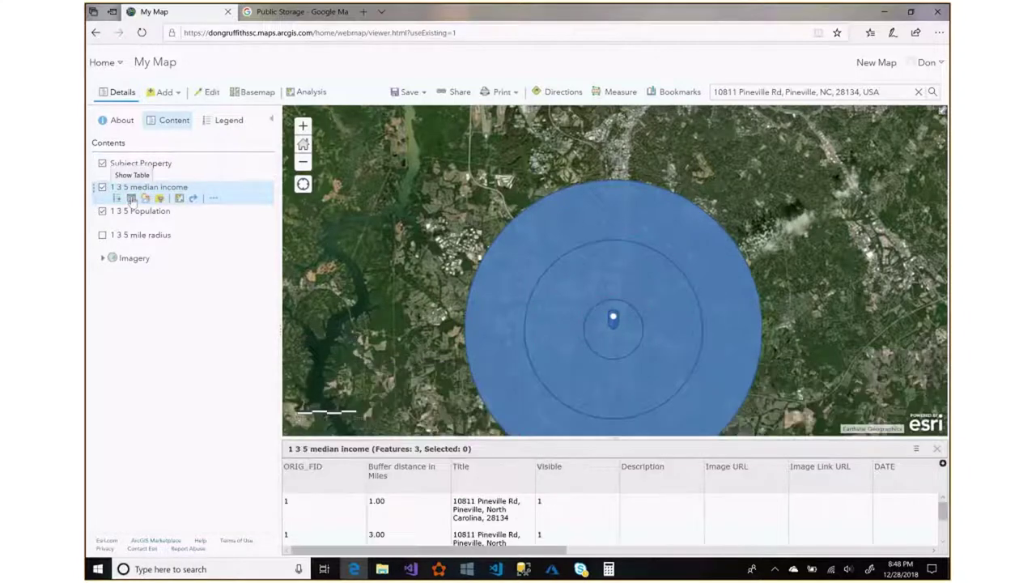
left_click_drag(615, 438, 611, 331)
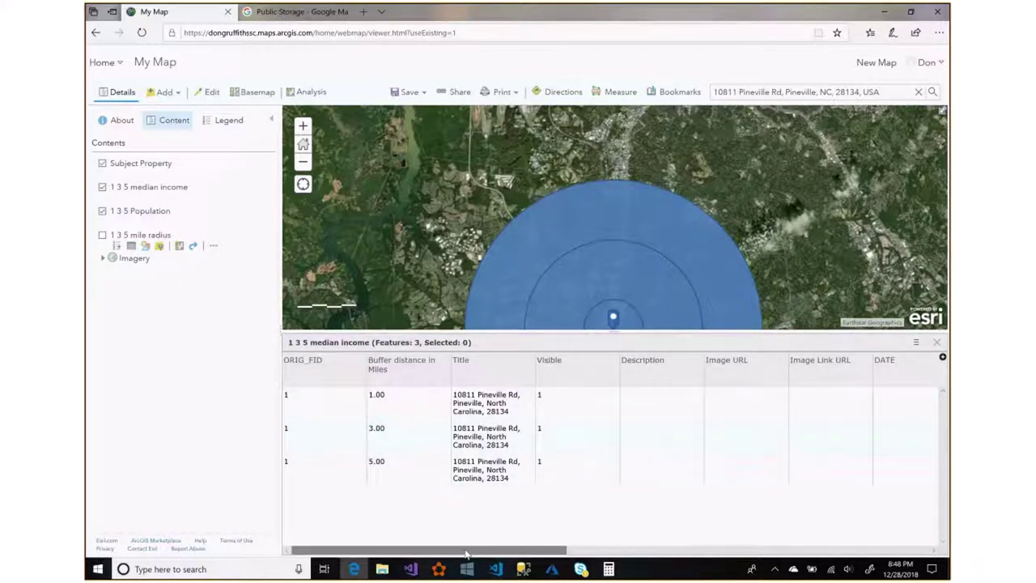
left_click_drag(466, 554, 829, 551)
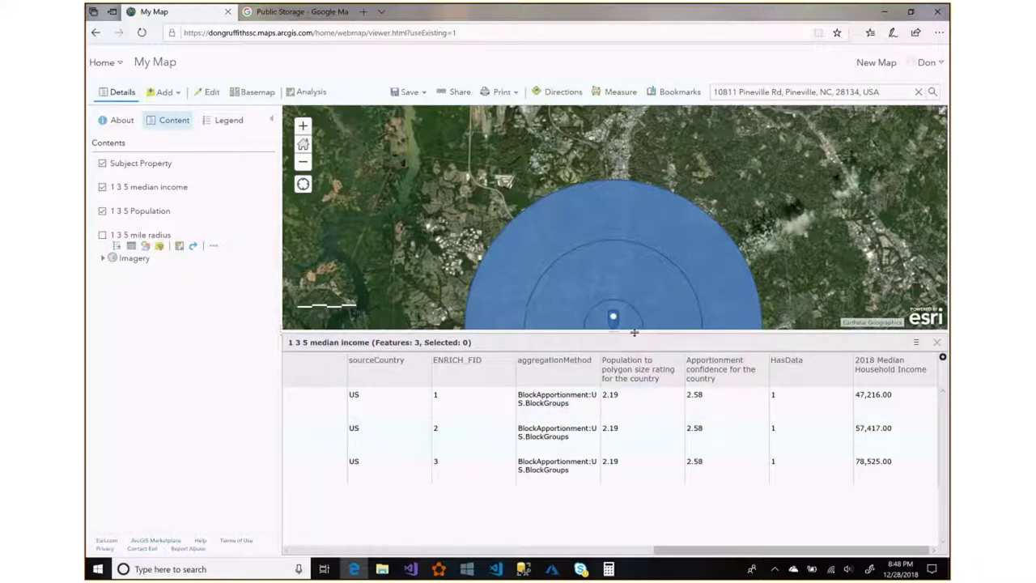
left_click_drag(635, 331, 633, 390)
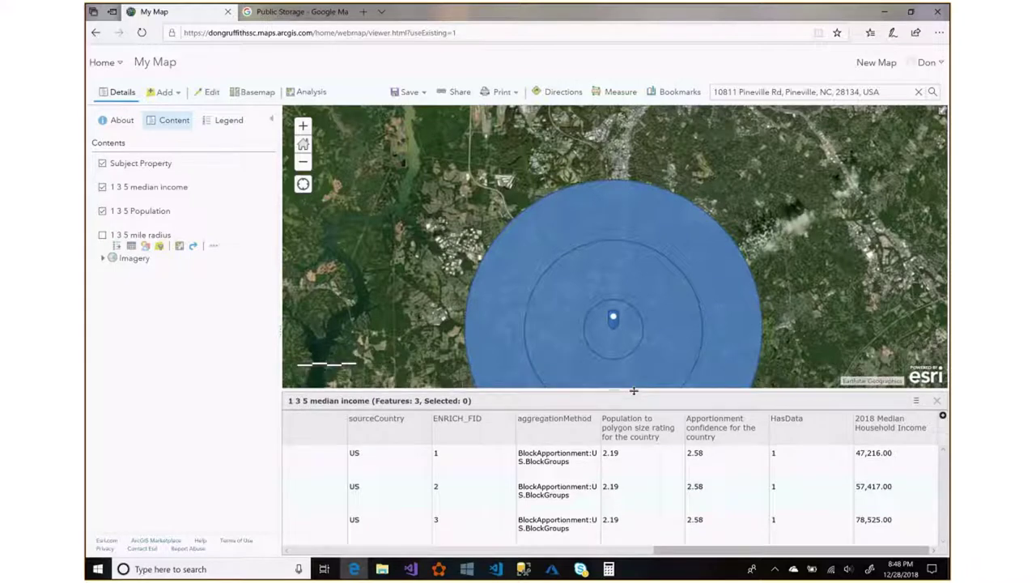